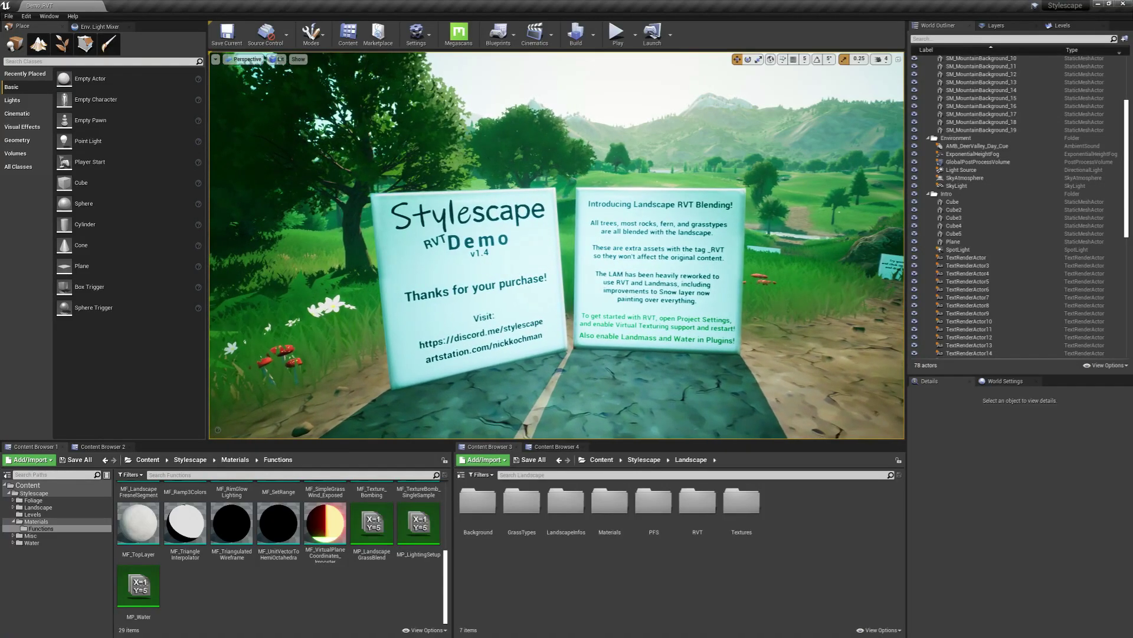
Read the RVT setup instructions on the sign and check the virtual texture support options in the project settings
{"action": "key", "text": "w"}
{"action": "right_click_drag", "start_coordinate": [556, 245], "coordinate": [581, 242]}
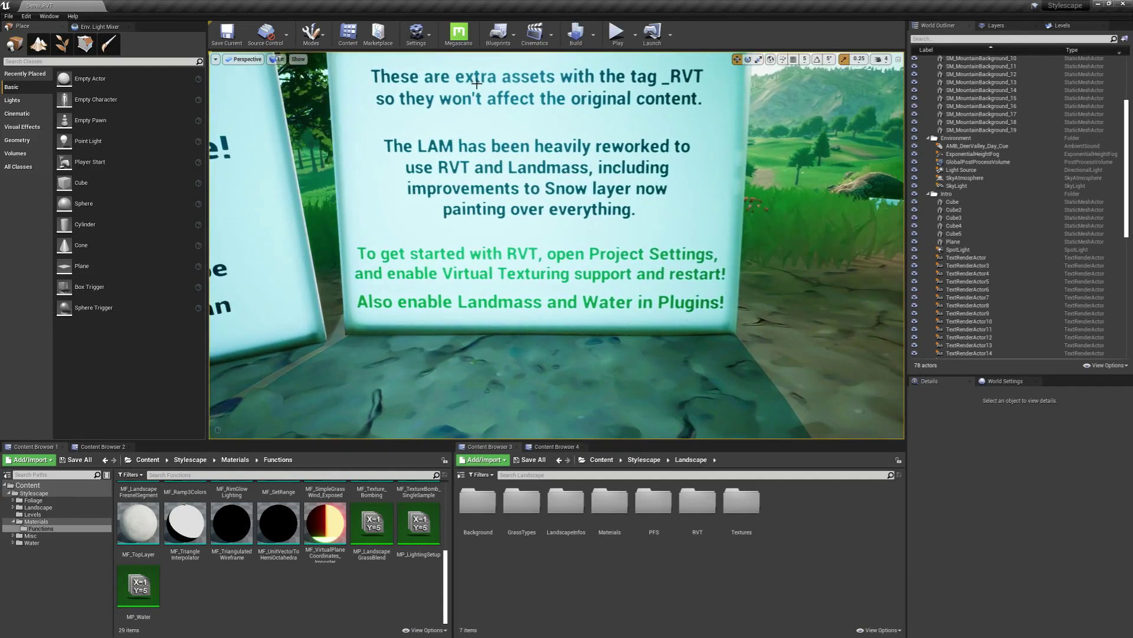
{"action": "left_click", "coordinate": [416, 34]}
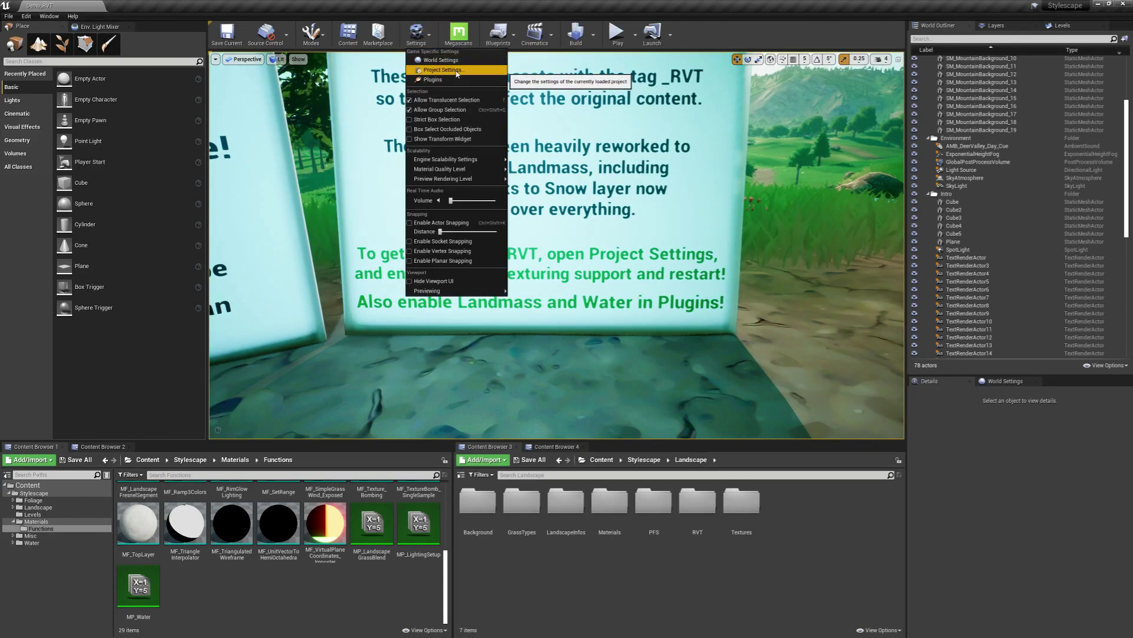
{"action": "left_click", "coordinate": [455, 70]}
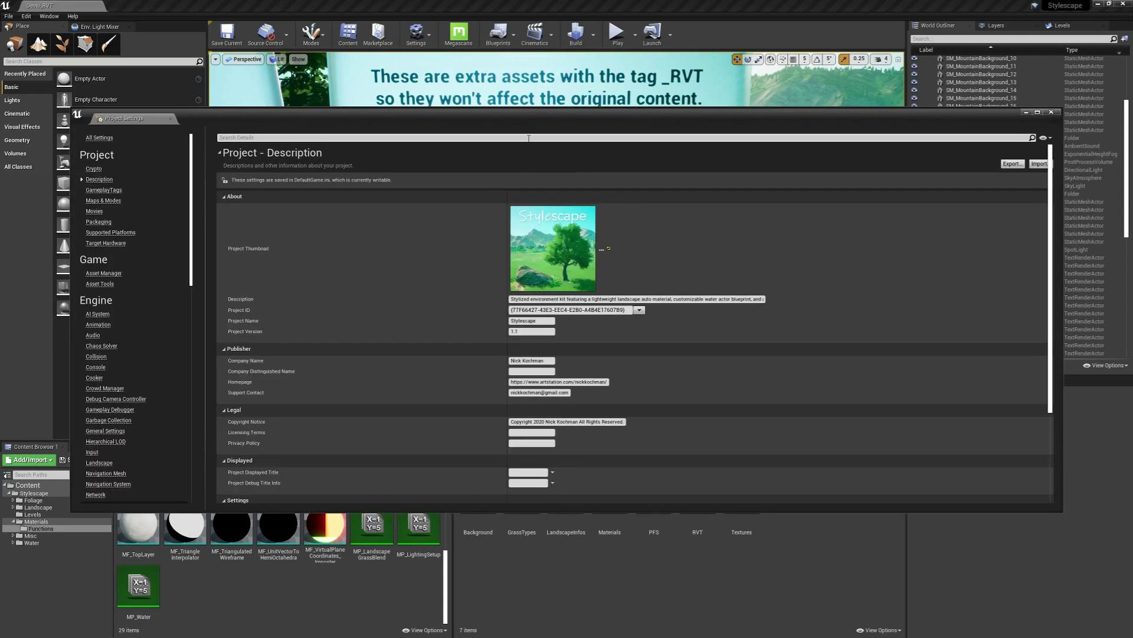
{"action": "left_click", "coordinate": [528, 138]}
{"action": "type", "text": "virtual texture"}
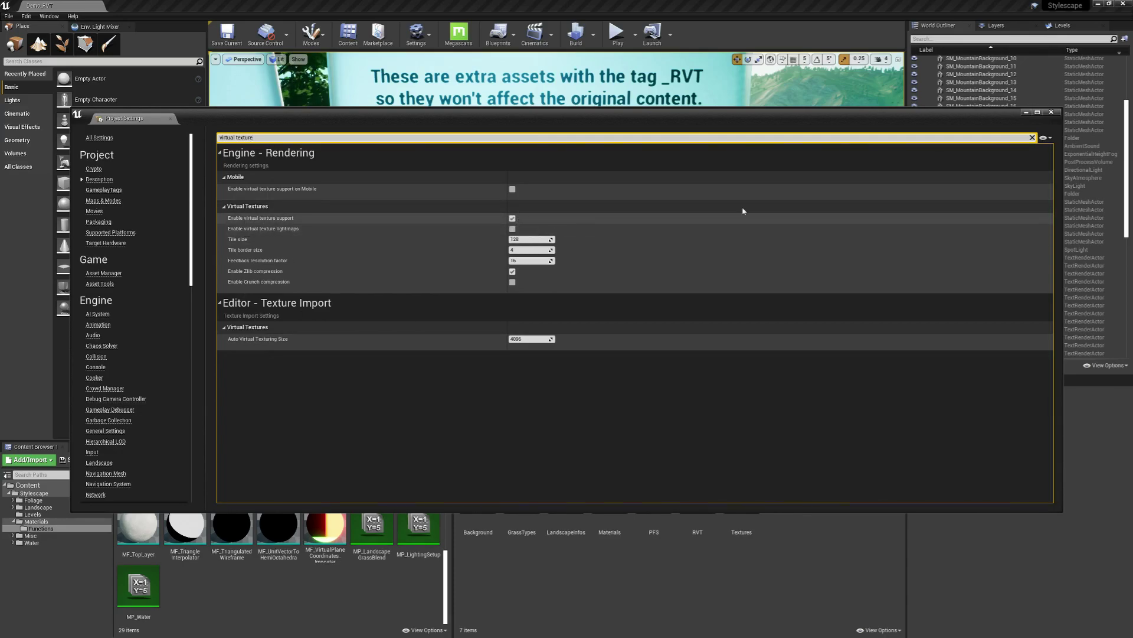
{"action": "left_click", "coordinate": [1052, 111]}
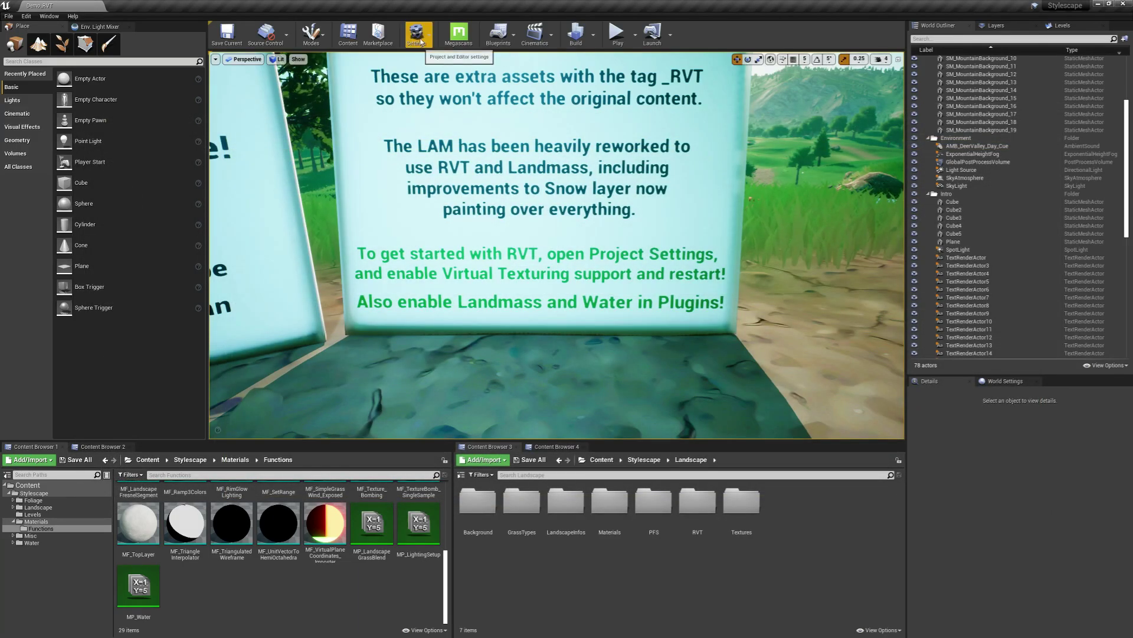
Look up the Landmass and Water plugins and check whether they are enabled
{"action": "left_click", "coordinate": [419, 39]}
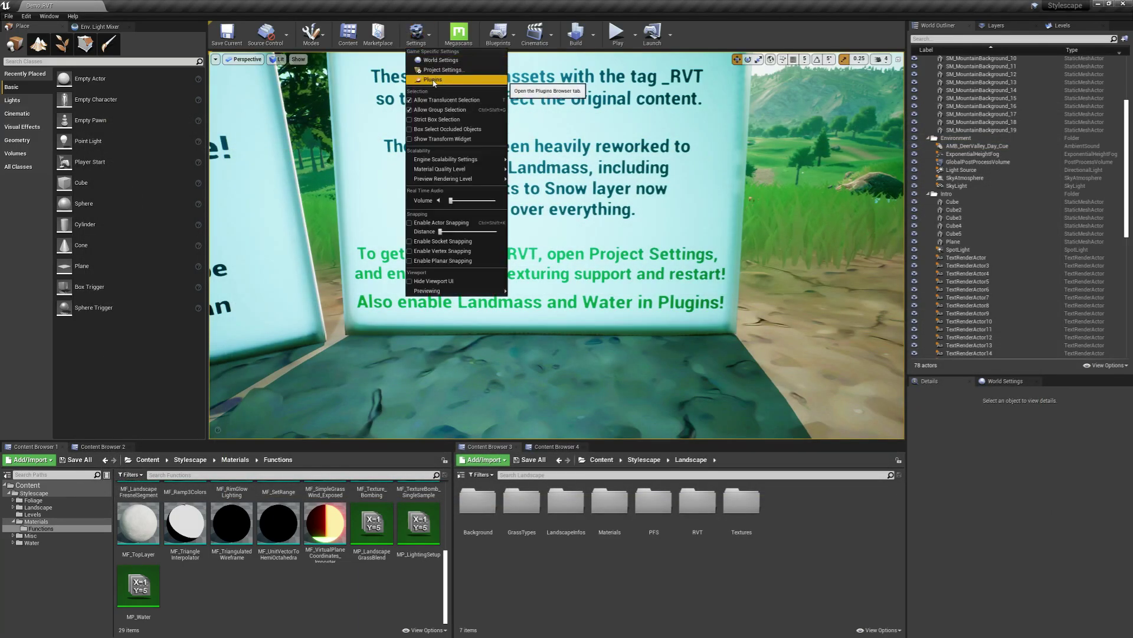
{"action": "left_click", "coordinate": [433, 80]}
{"action": "left_click", "coordinate": [704, 131]}
{"action": "type", "text": "landmas"}
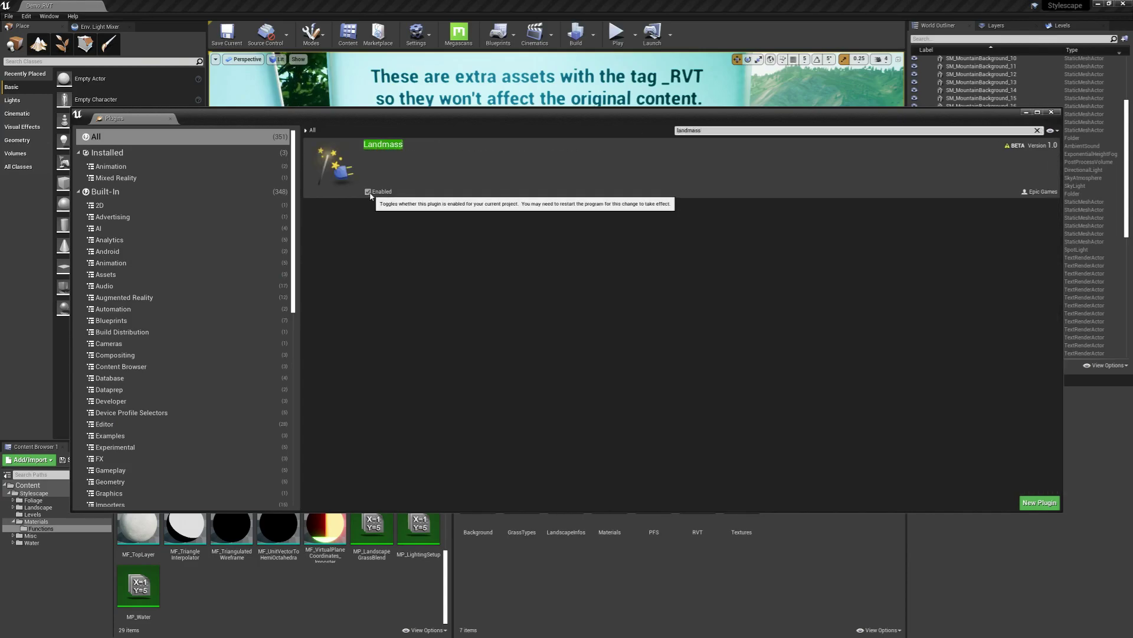
{"action": "type", "text": "water"}
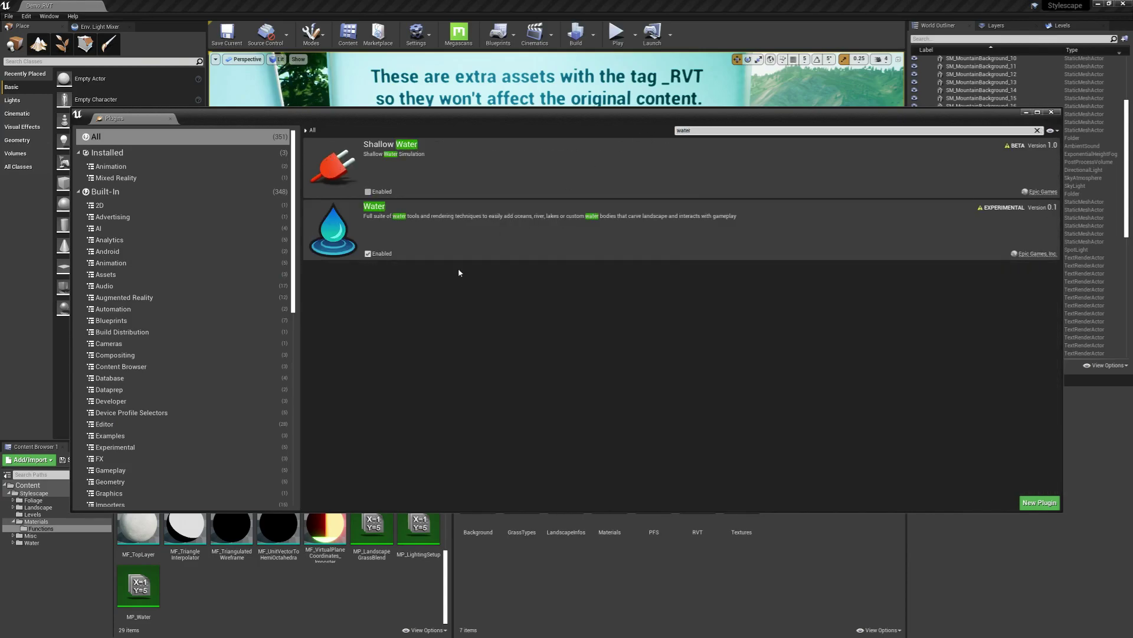
{"action": "left_click", "coordinate": [1051, 112]}
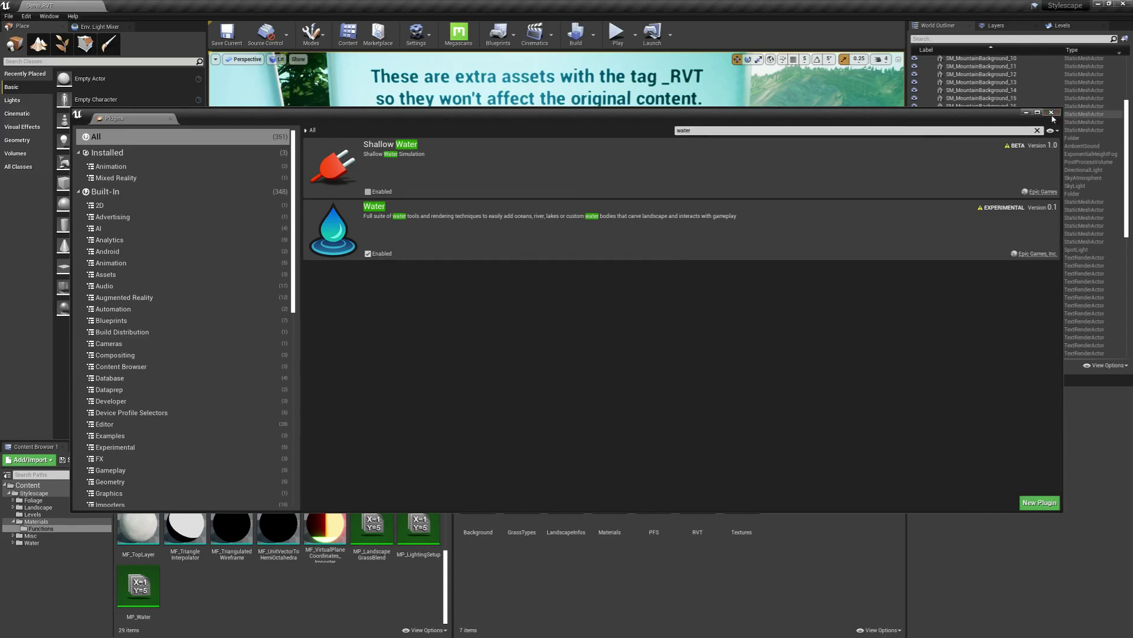
Examine the intro signs and the surrounding valley landscape from farther back
{"action": "right_click_drag", "start_coordinate": [611, 278], "coordinate": [605, 249]}
{"action": "key", "text": "s"}
{"action": "key", "text": "s"}
{"action": "key", "text": "w"}
{"action": "key", "text": "s"}
{"action": "key", "text": "e"}
{"action": "key", "text": "s"}
{"action": "key", "text": "a"}
{"action": "key", "text": "e"}
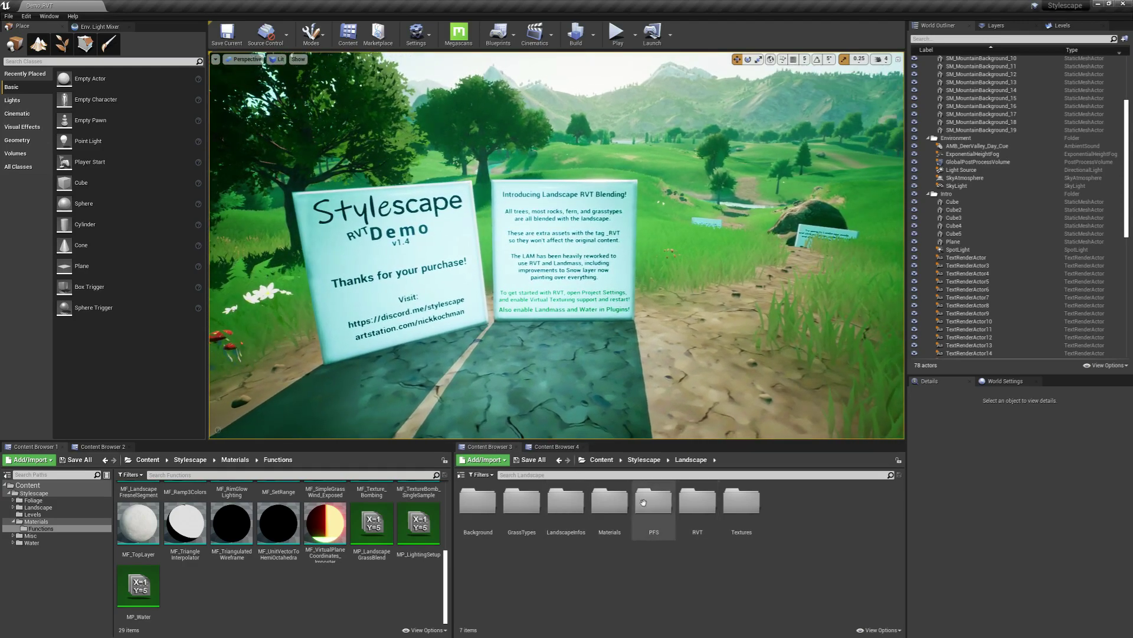
Locate the Demo_RVT level in the Levels folder and review the RVT blending notes on the sign
{"action": "left_click", "coordinate": [76, 447]}
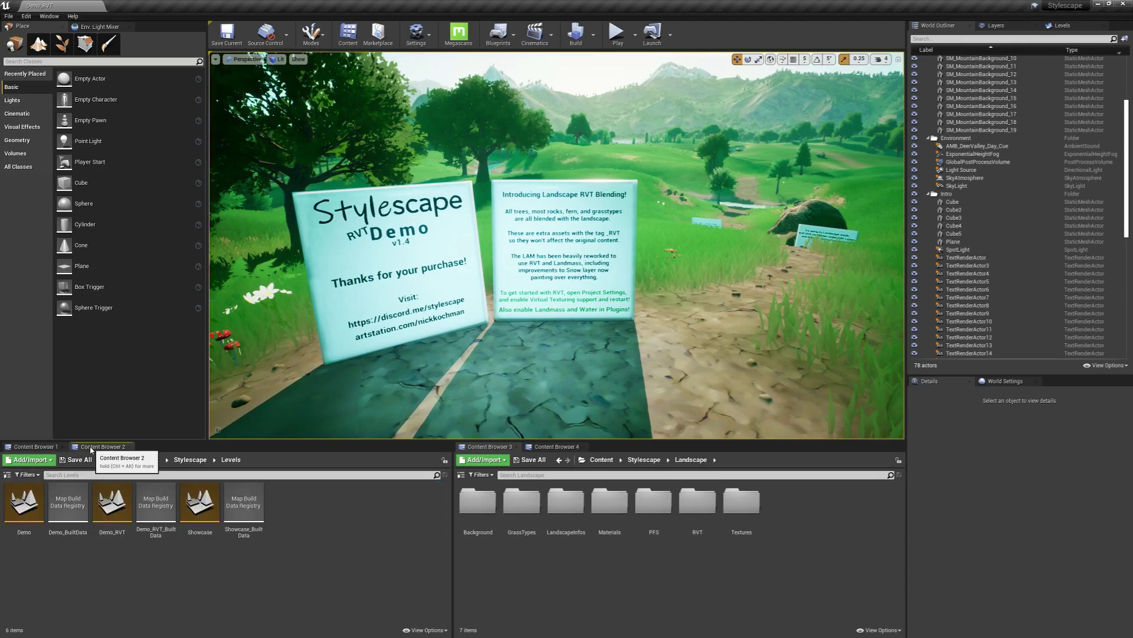
{"action": "left_click", "coordinate": [113, 506]}
{"action": "left_click", "coordinate": [334, 559]}
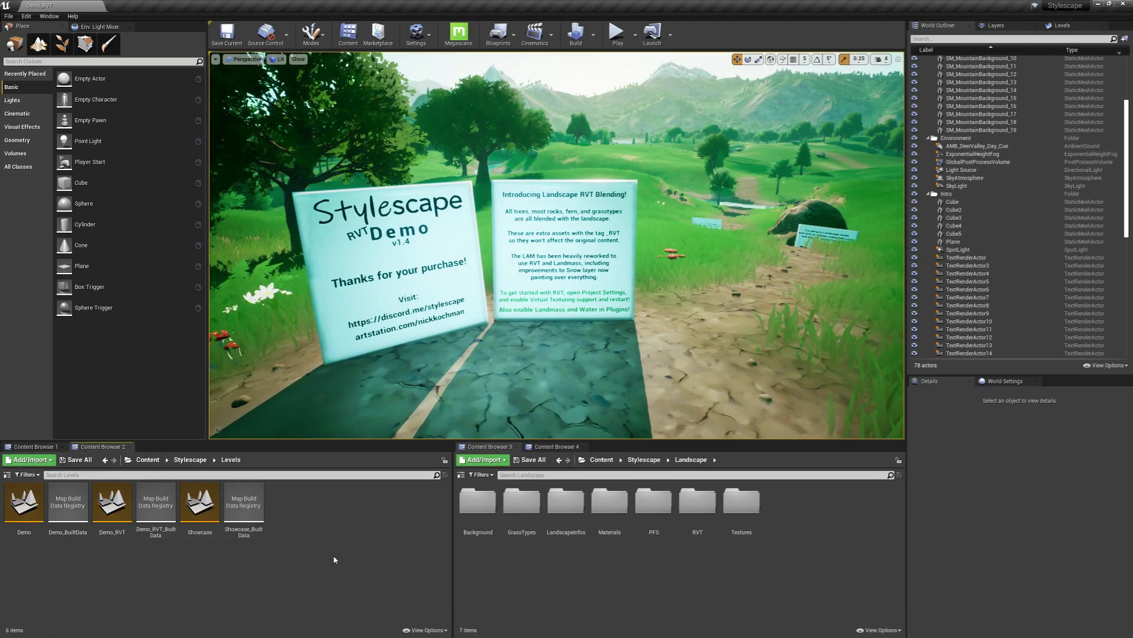
{"action": "key", "text": "w"}
{"action": "right_click_drag", "start_coordinate": [472, 295], "coordinate": [465, 289]}
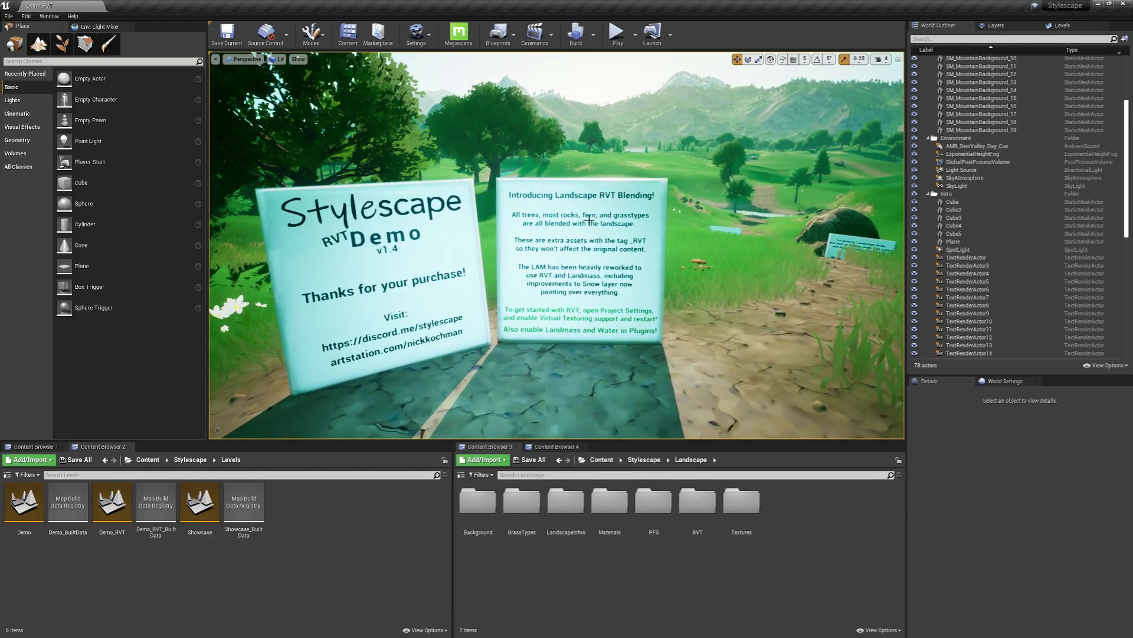
{"action": "right_click_drag", "start_coordinate": [570, 299], "coordinate": [579, 299]}
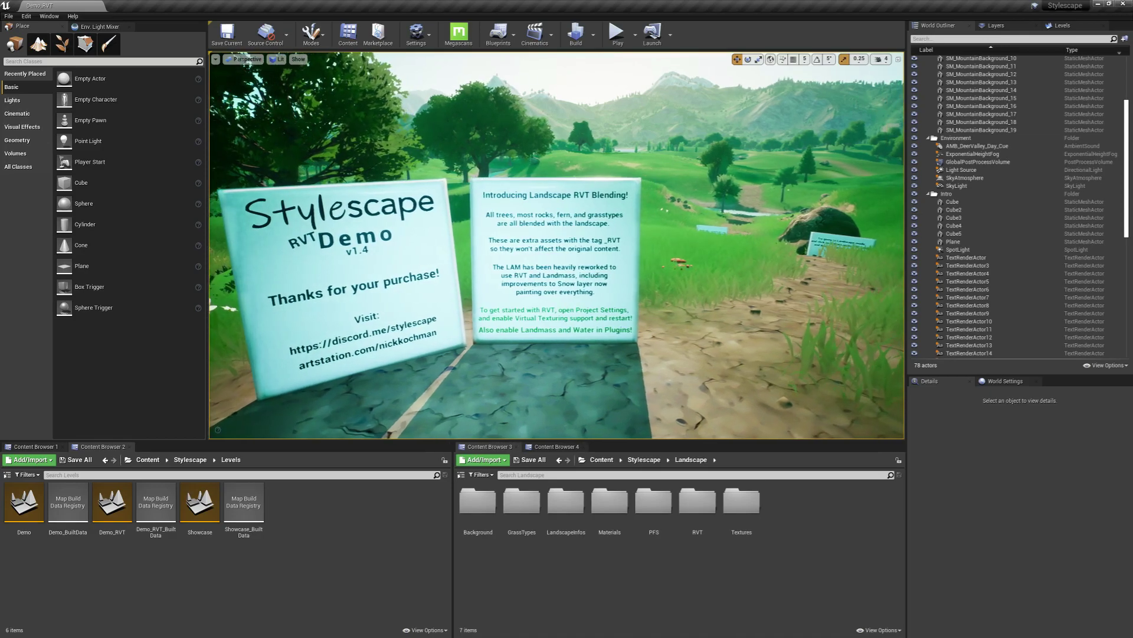
{"action": "key", "text": "s"}
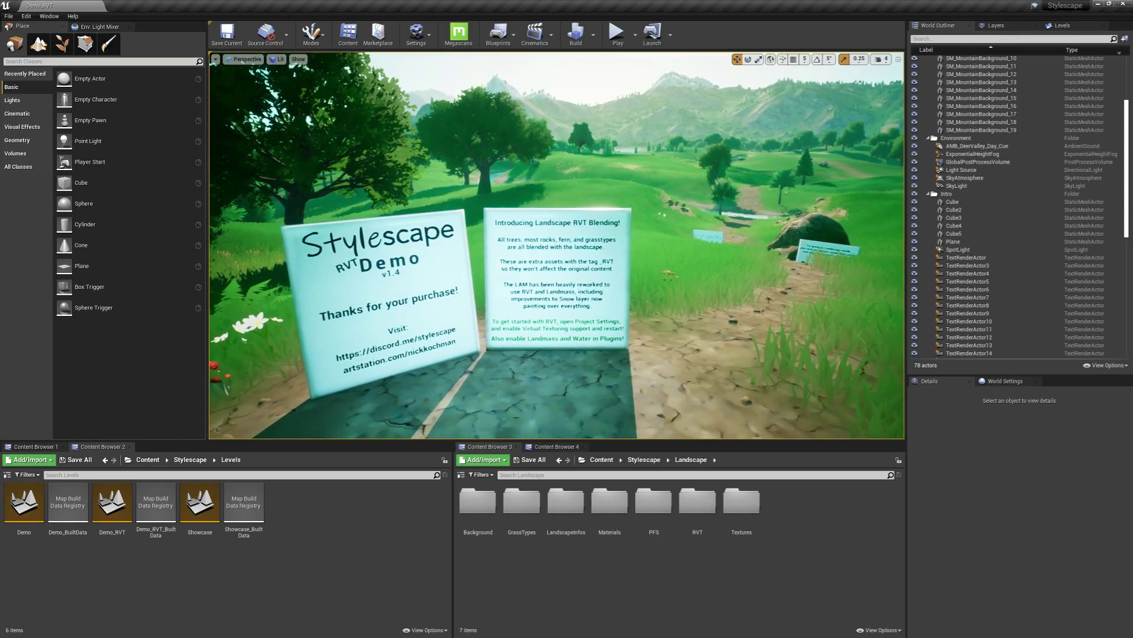
Select the river water body and move one of its spline points to about X 33849, Y 11809
{"action": "right_click_drag", "start_coordinate": [591, 308], "coordinate": [555, 292]}
{"action": "key", "text": "w"}
{"action": "key", "text": "w"}
{"action": "key", "text": "w"}
{"action": "key", "text": "w"}
{"action": "key", "text": "w"}
{"action": "left_click", "coordinate": [566, 284]}
{"action": "key", "text": "a"}
{"action": "left_click", "coordinate": [530, 303]}
{"action": "key", "text": "s"}
{"action": "key", "text": "a"}
{"action": "key", "text": "d"}
{"action": "left_click_drag", "start_coordinate": [532, 277], "coordinate": [560, 213]}
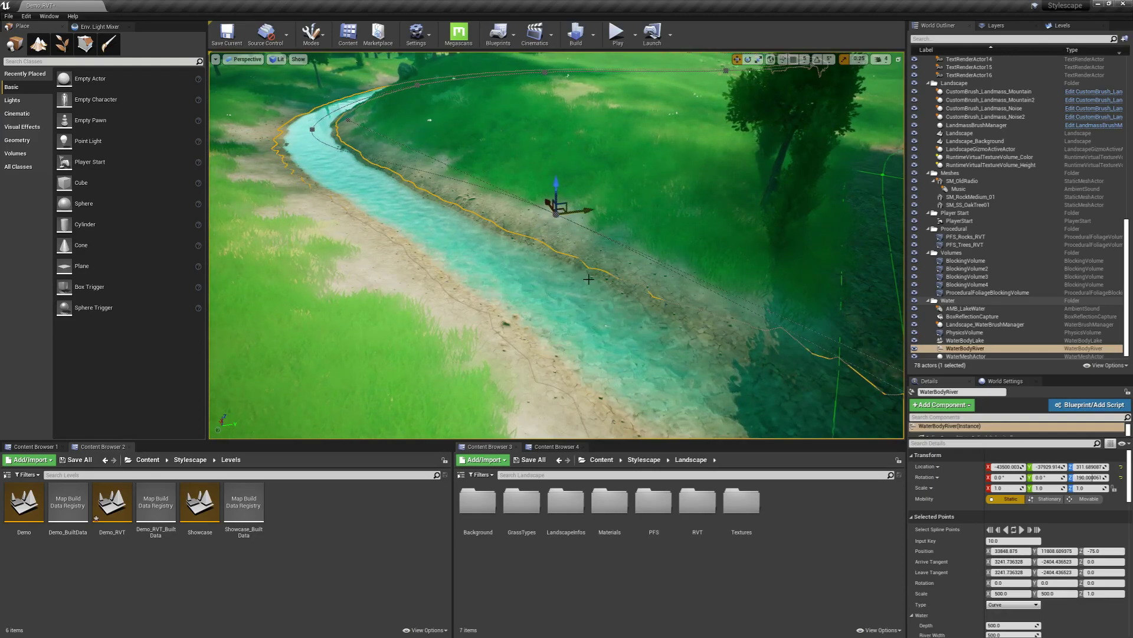
Shift the selected river spline point further to about X 34938, Y 12620 and inspect where the river crosses the path
{"action": "right_click_drag", "start_coordinate": [586, 279], "coordinate": [582, 243]}
{"action": "left_click_drag", "start_coordinate": [552, 231], "coordinate": [495, 331]}
{"action": "mouse_move", "coordinate": [569, 319]}
{"action": "right_mouse_down"}
{"action": "mouse_move", "coordinate": [584, 318]}
{"action": "mouse_move", "coordinate": [577, 295]}
{"action": "mouse_move", "coordinate": [574, 318]}
{"action": "mouse_move", "coordinate": [574, 302]}
{"action": "mouse_move", "coordinate": [643, 309]}
{"action": "mouse_move", "coordinate": [572, 308]}
{"action": "right_mouse_up"}
{"action": "key", "text": "w"}
{"action": "key", "text": "s"}
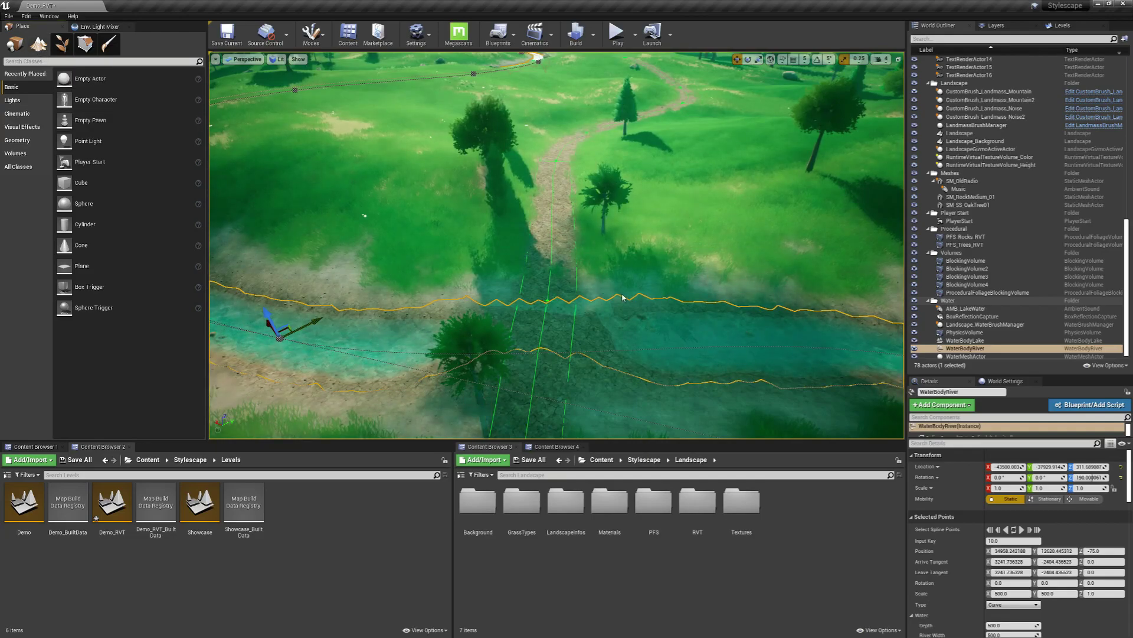
Activate Edit Splines for the landscape and select a control point on the dirt path beyond the river
{"action": "key", "text": "shift+2"}
{"action": "left_click", "coordinate": [78, 95]}
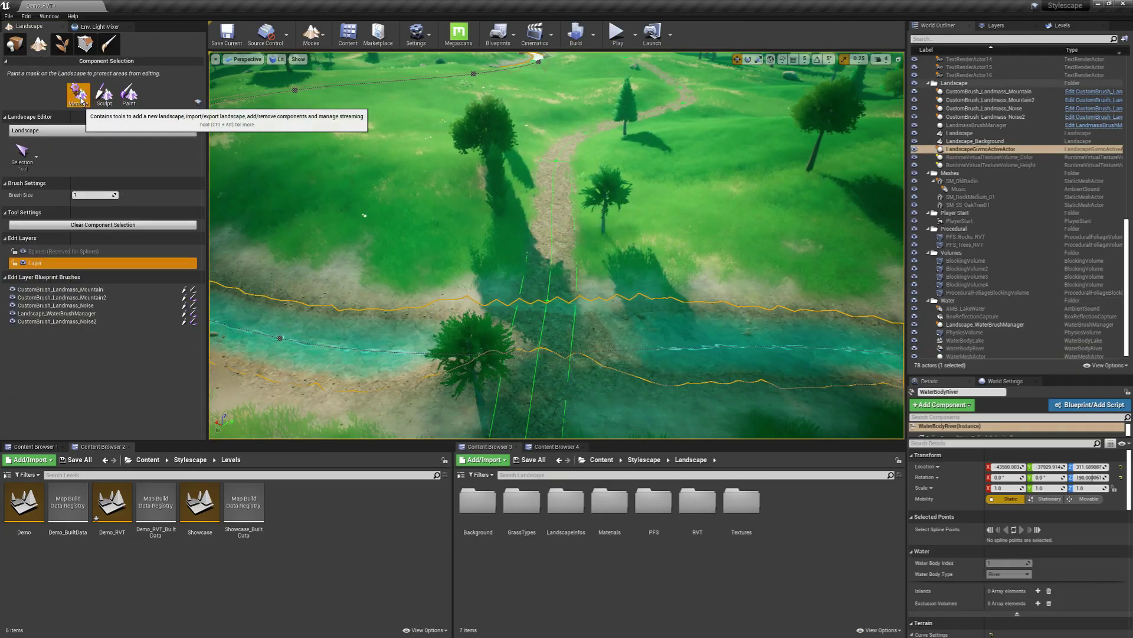
{"action": "left_click", "coordinate": [23, 154]}
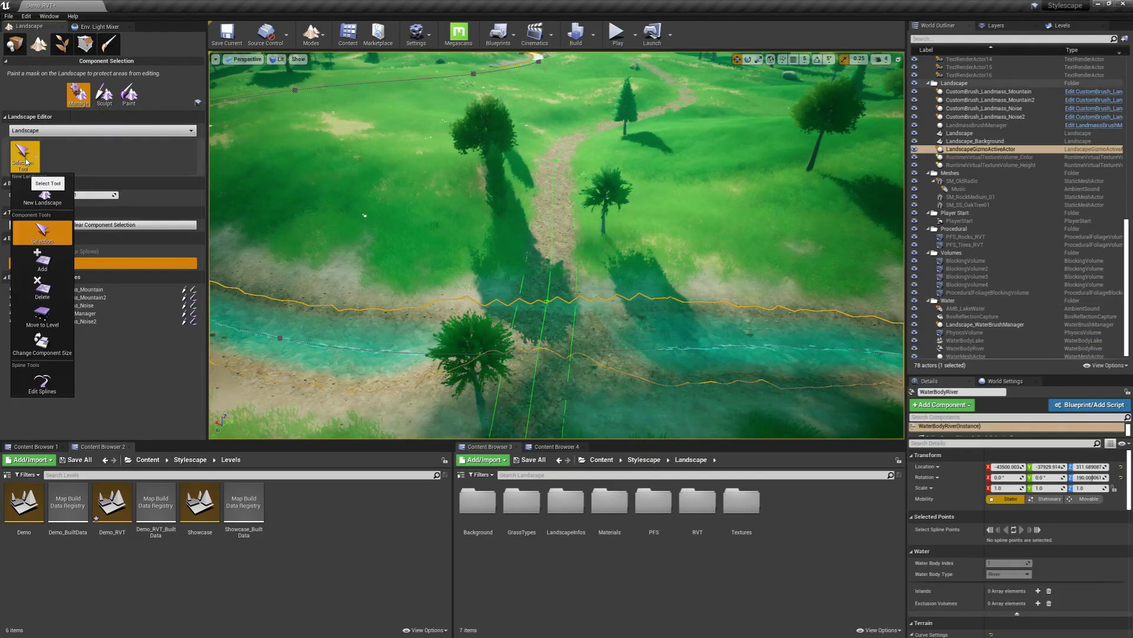
{"action": "left_click", "coordinate": [43, 382]}
{"action": "key", "text": "w"}
{"action": "mouse_move", "coordinate": [549, 228]}
{"action": "right_mouse_down"}
{"action": "mouse_move", "coordinate": [550, 187]}
{"action": "mouse_move", "coordinate": [549, 228]}
{"action": "right_mouse_up"}
{"action": "left_click", "coordinate": [580, 243]}
Move the selected path control point sideways to about X 26883
{"action": "right_click_drag", "start_coordinate": [565, 273], "coordinate": [602, 272]}
{"action": "key", "text": "a"}
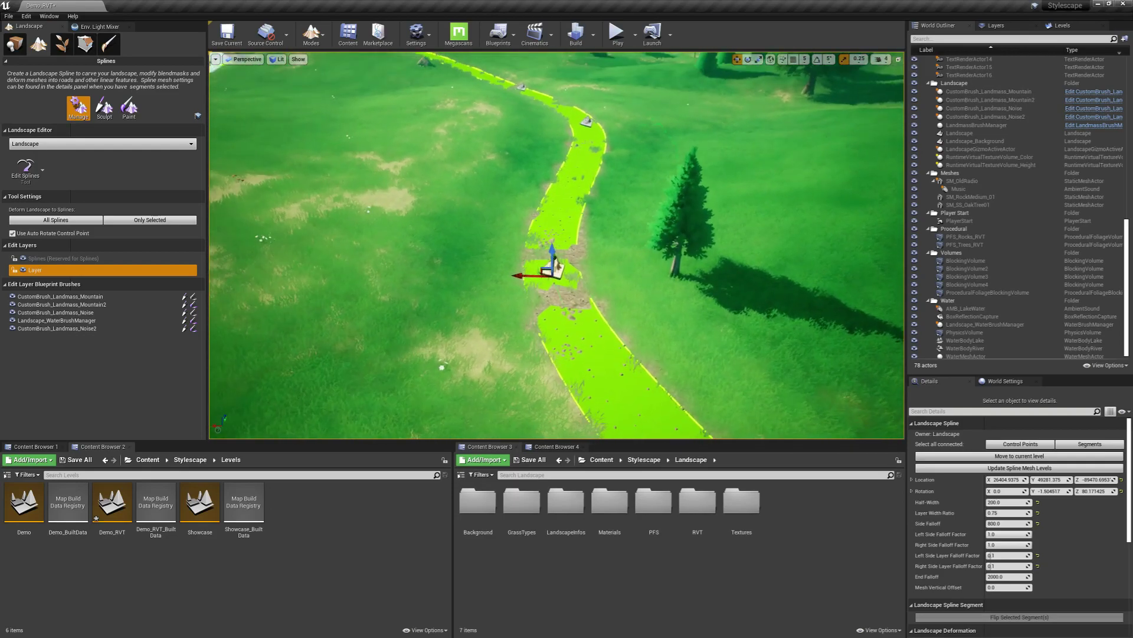
{"action": "right_click_drag", "start_coordinate": [511, 286], "coordinate": [512, 286]}
{"action": "key", "text": "w"}
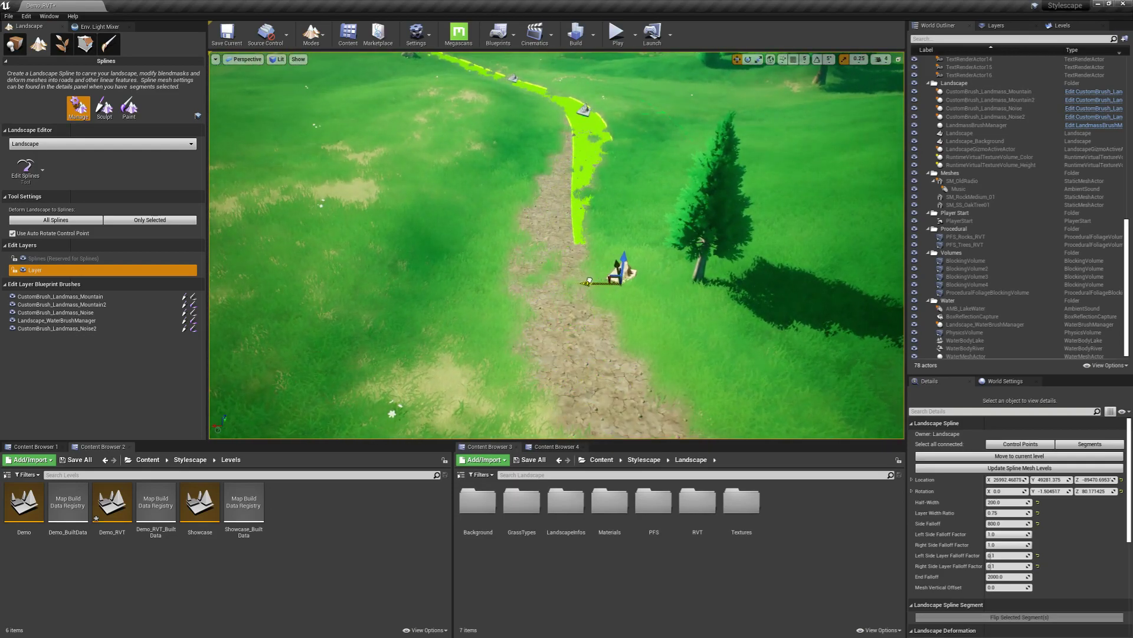
{"action": "left_click_drag", "start_coordinate": [594, 279], "coordinate": [565, 285]}
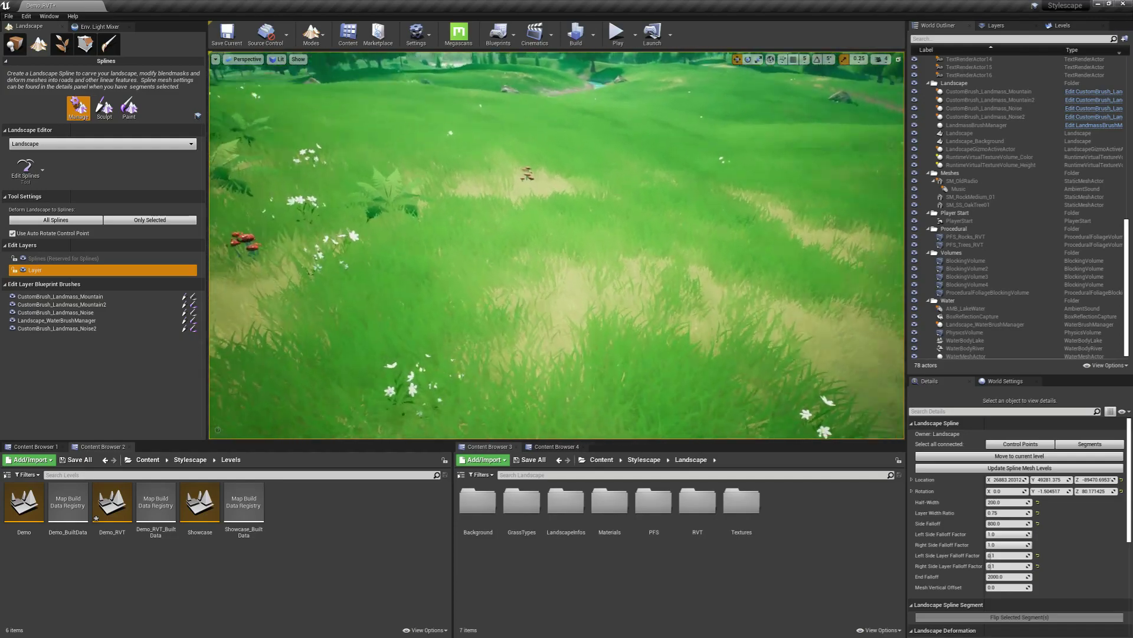
Open the MP_LandscapeGrassBlend parameter collection from the material functions and place its window clear of the grass
{"action": "right_click_drag", "start_coordinate": [556, 245], "coordinate": [556, 172]}
{"action": "right_click_drag", "start_coordinate": [713, 230], "coordinate": [548, 275]}
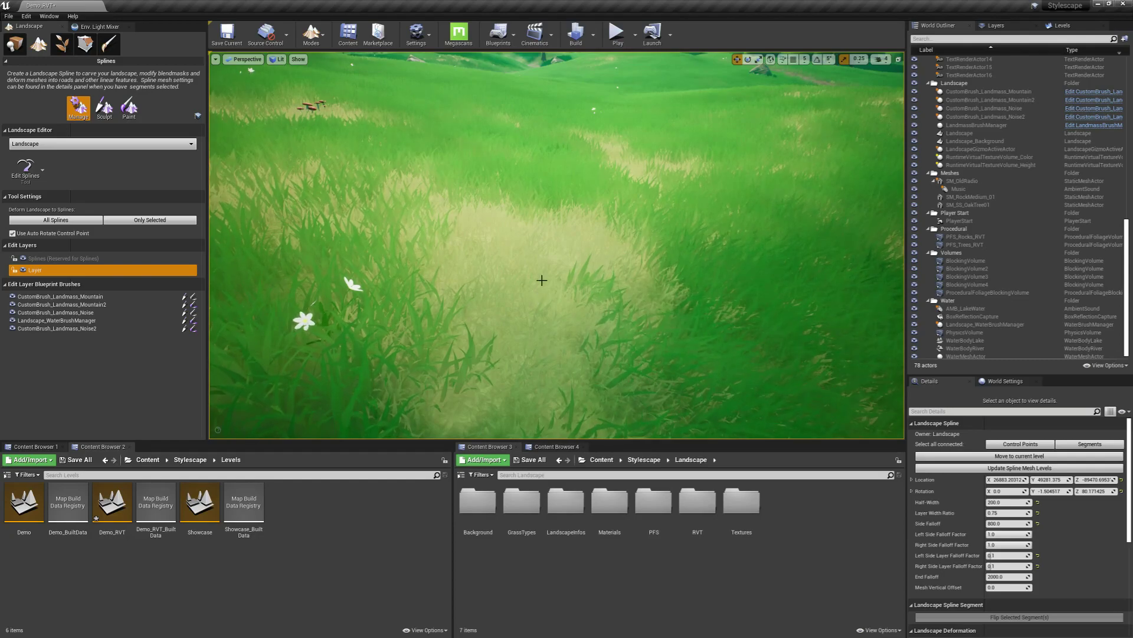
{"action": "left_click", "coordinate": [36, 447]}
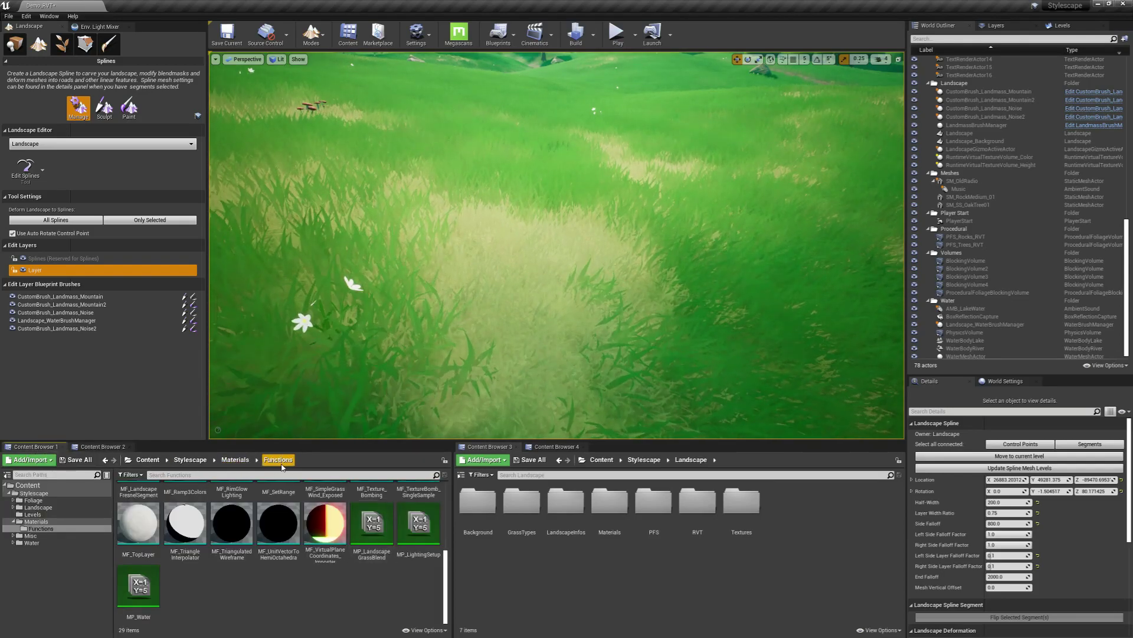
{"action": "double_click", "coordinate": [366, 531]}
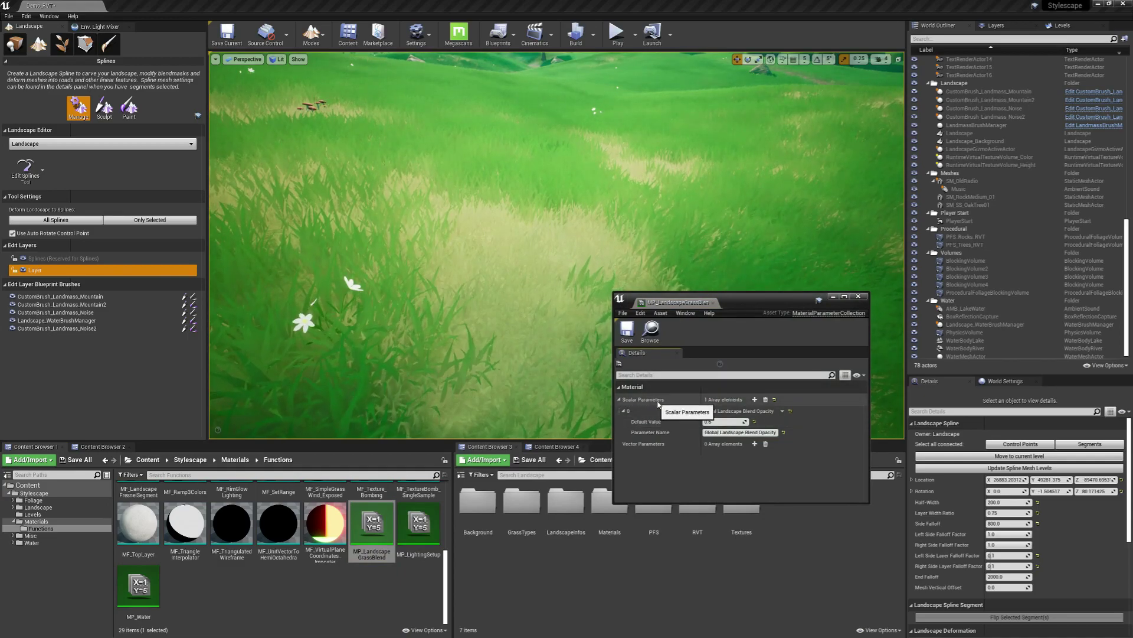
{"action": "left_click_drag", "start_coordinate": [679, 302], "coordinate": [771, 306]}
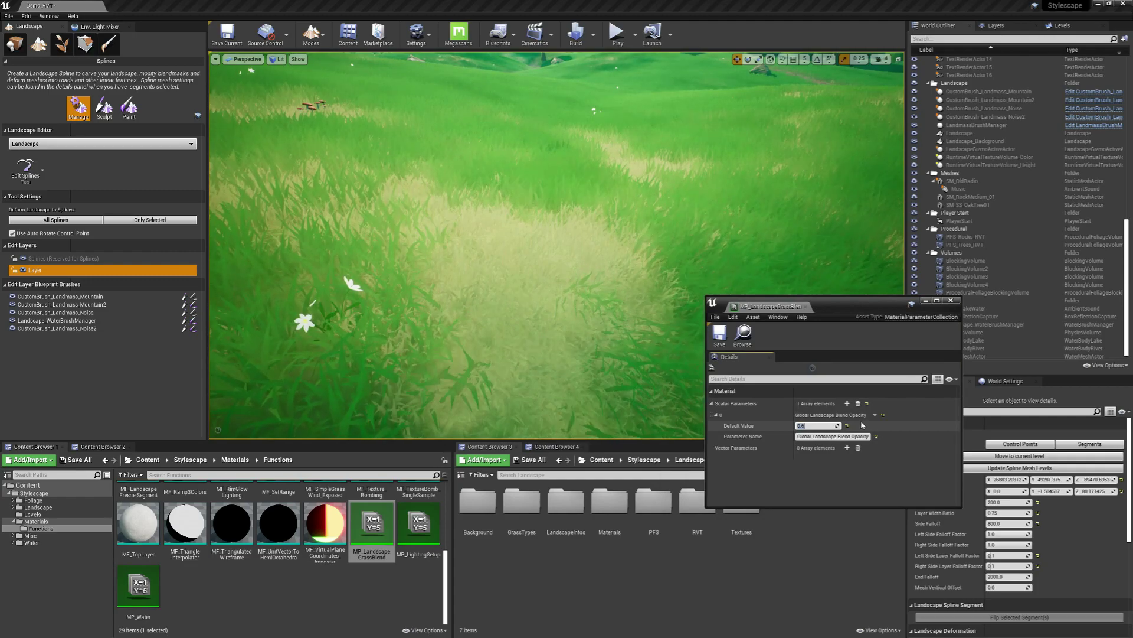
Try Global Landscape Blend Opacity at 0 and at 1.0 to compare the grass blending with the landscape
{"action": "type", "text": "0"}
{"action": "key", "text": "Return"}
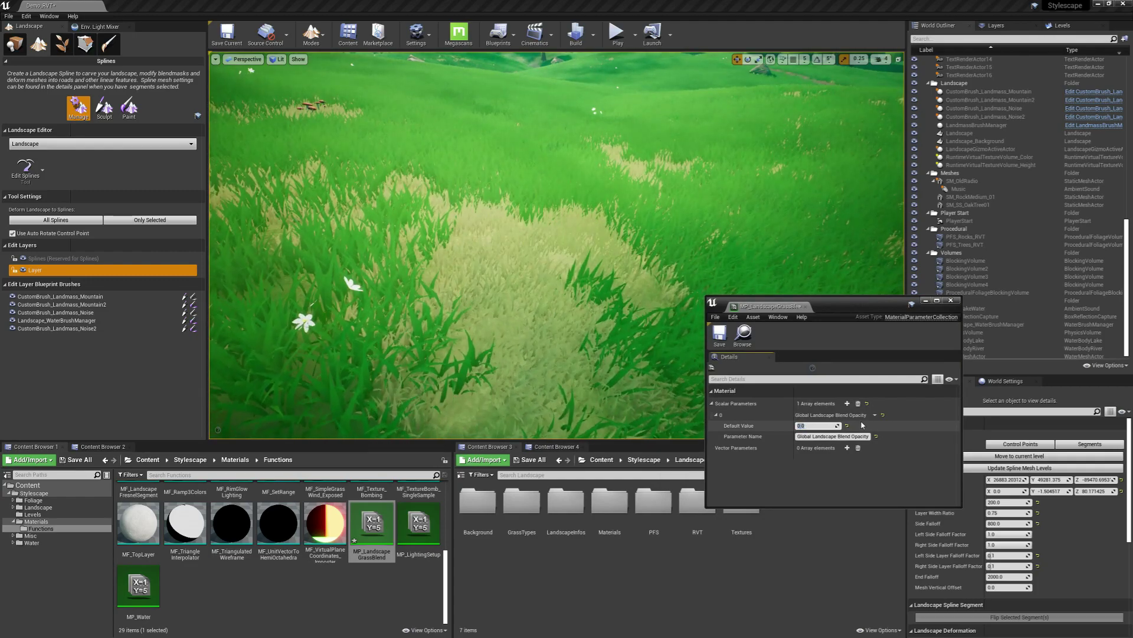
{"action": "key", "text": "s"}
{"action": "mouse_move", "coordinate": [485, 107]}
{"action": "right_mouse_down"}
{"action": "mouse_move", "coordinate": [471, 105]}
{"action": "mouse_move", "coordinate": [505, 101]}
{"action": "mouse_move", "coordinate": [512, 88]}
{"action": "mouse_move", "coordinate": [475, 102]}
{"action": "right_mouse_up"}
{"action": "key", "text": "w"}
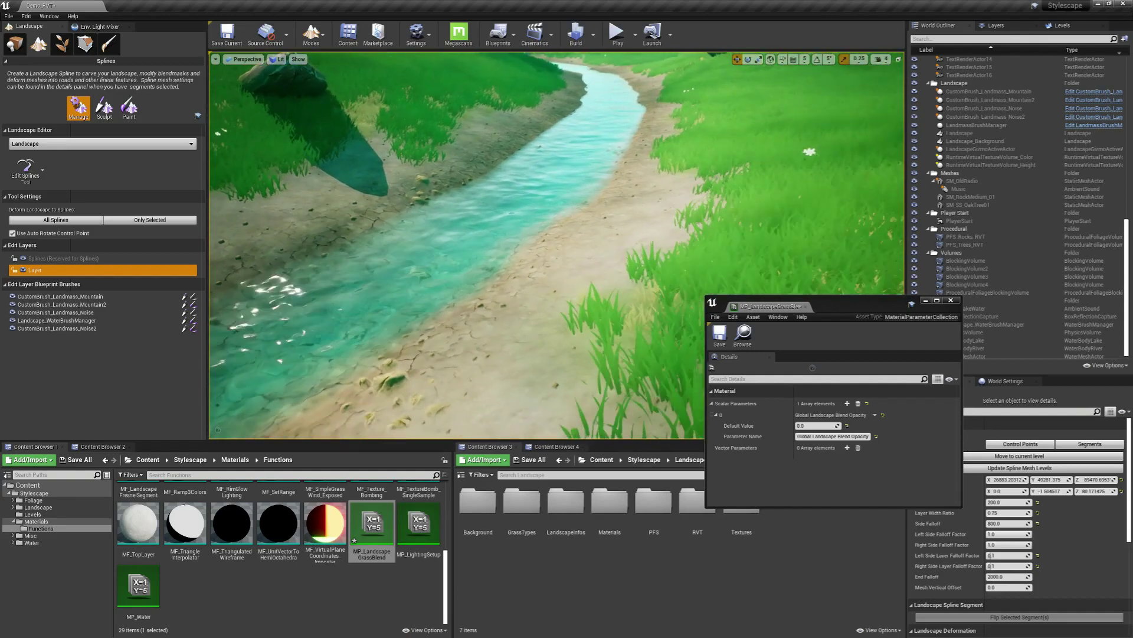
{"action": "left_click", "coordinate": [813, 425]}
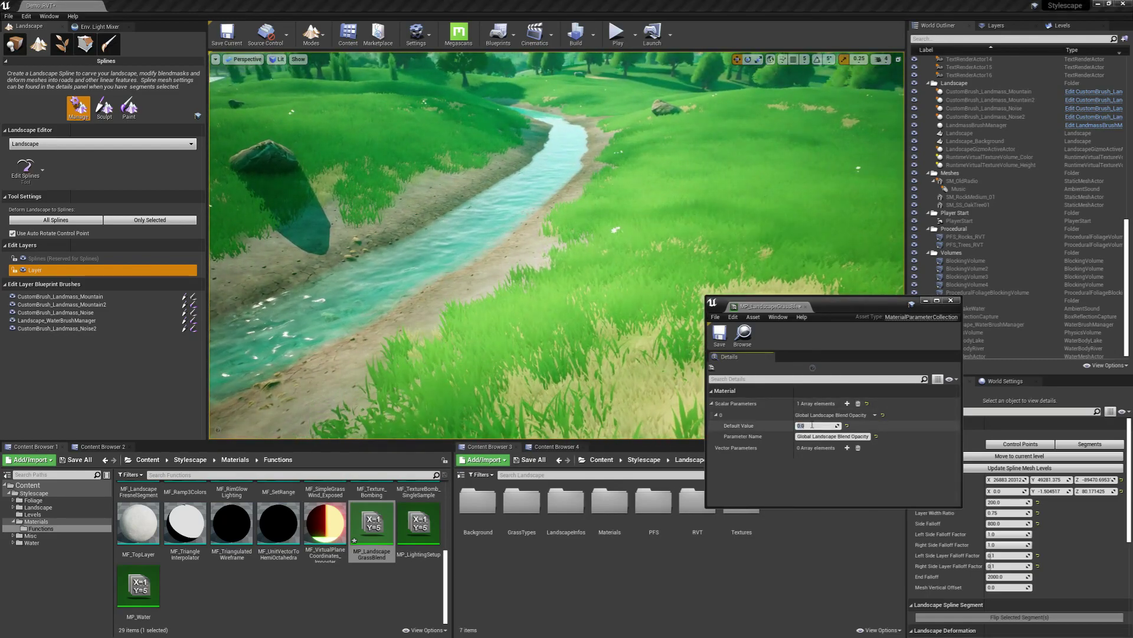
{"action": "key", "text": "Return"}
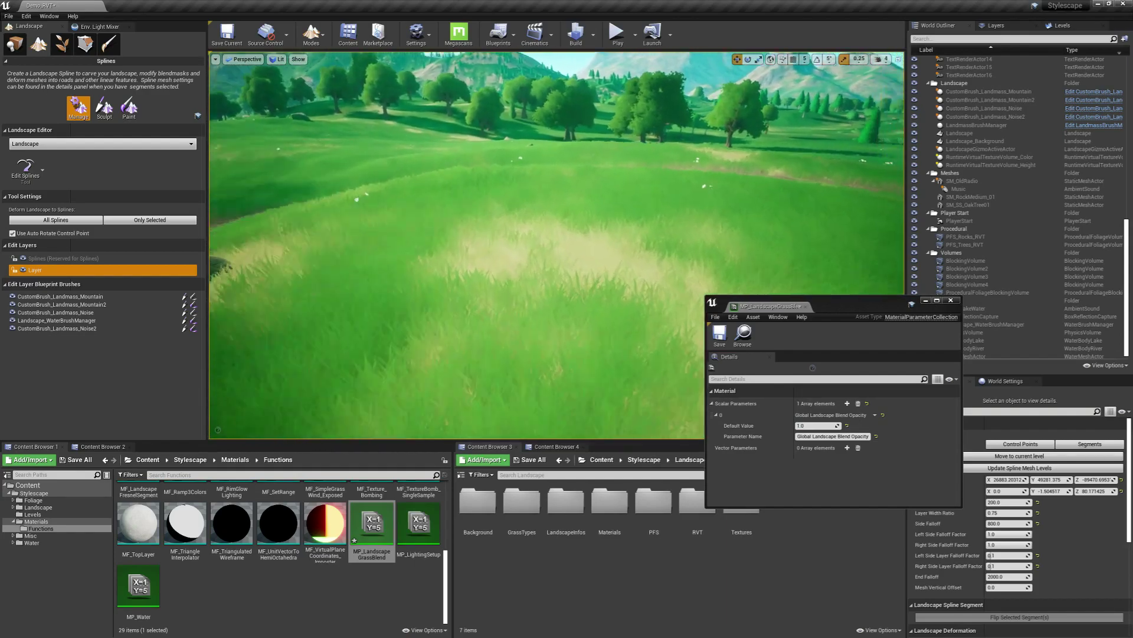
Set the Global Landscape Blend Opacity default value to 0.6, then save and close the parameter collection
{"action": "left_click", "coordinate": [812, 425]}
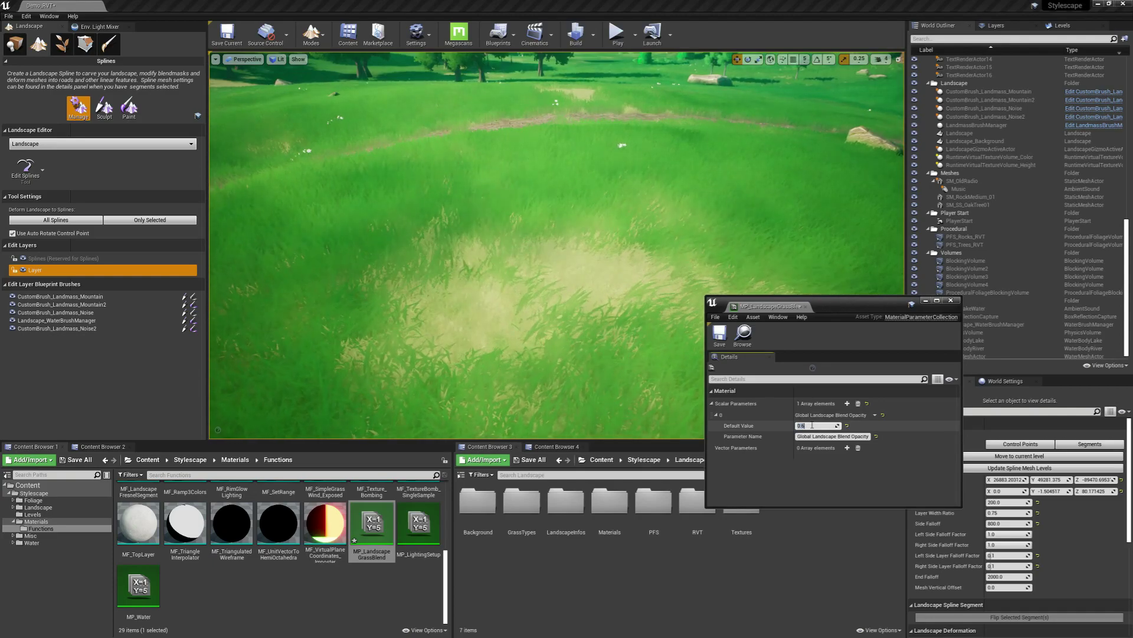
{"action": "key", "text": "Return"}
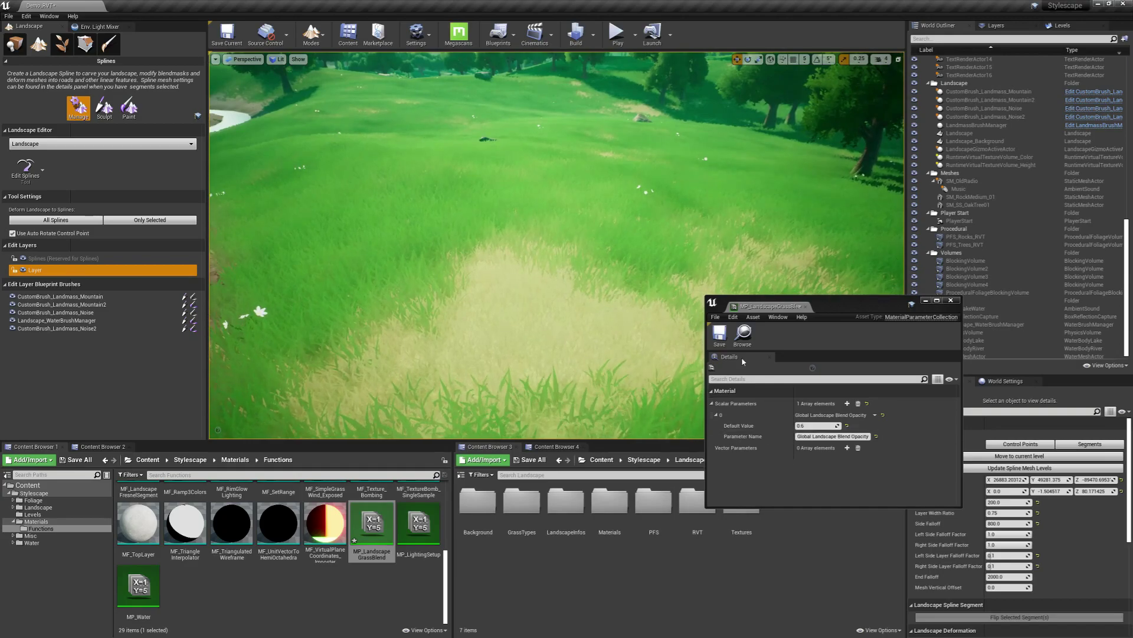
{"action": "left_click", "coordinate": [720, 335]}
{"action": "left_click", "coordinate": [950, 300]}
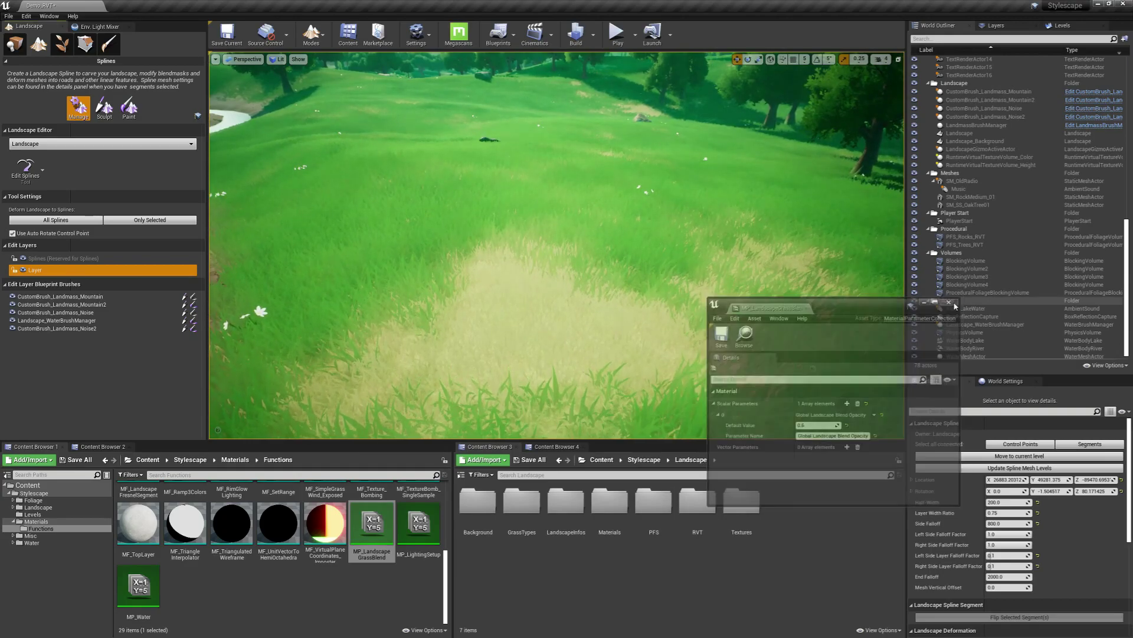
Examine how the base of the tree trunk blends into the grassy landscape
{"action": "right_click_drag", "start_coordinate": [827, 266], "coordinate": [749, 227]}
{"action": "key", "text": "w"}
{"action": "key", "text": "d"}
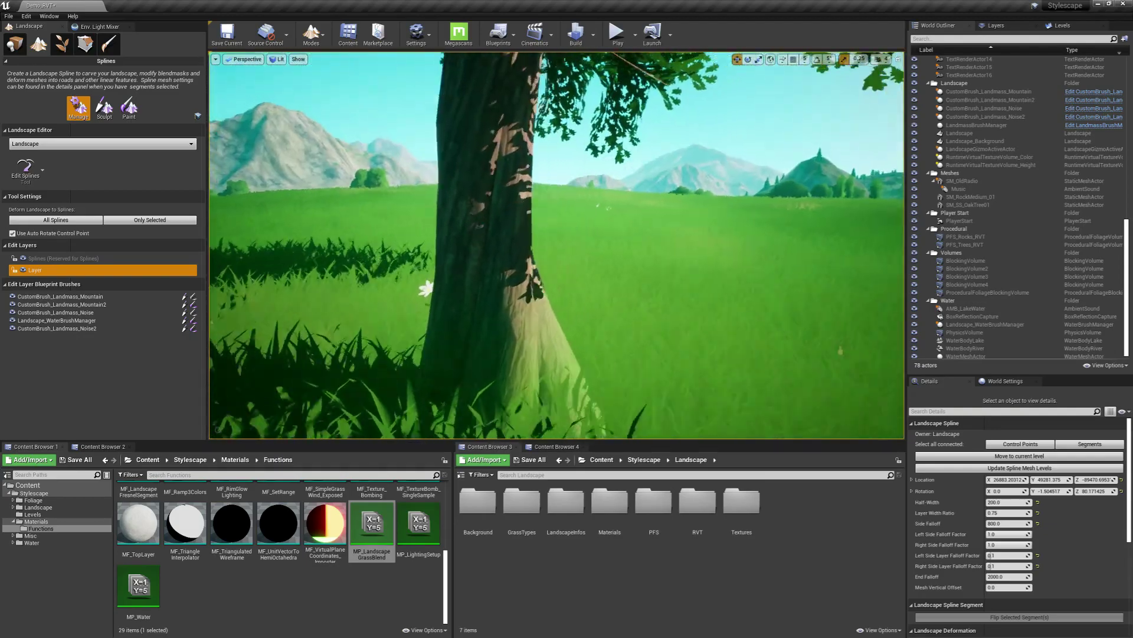
{"action": "right_click_drag", "start_coordinate": [870, 227], "coordinate": [871, 245]}
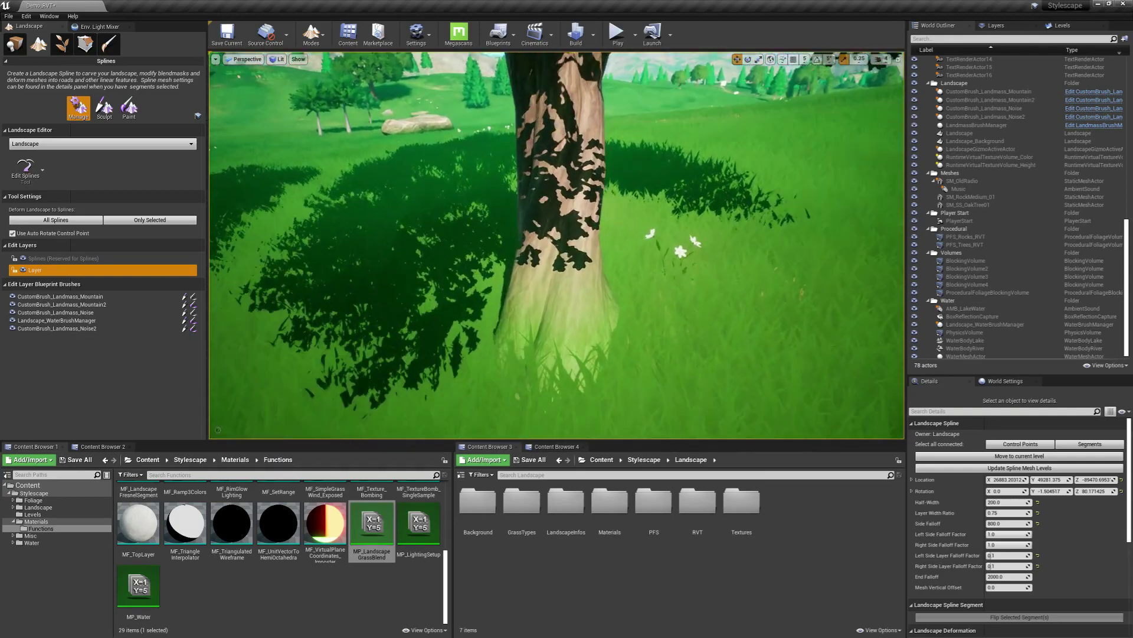
Place an SM_RockLarge_01_RVT mesh from the ground foliage RVT folder on the grass beside the existing long rock
{"action": "right_click_drag", "start_coordinate": [564, 317], "coordinate": [548, 298]}
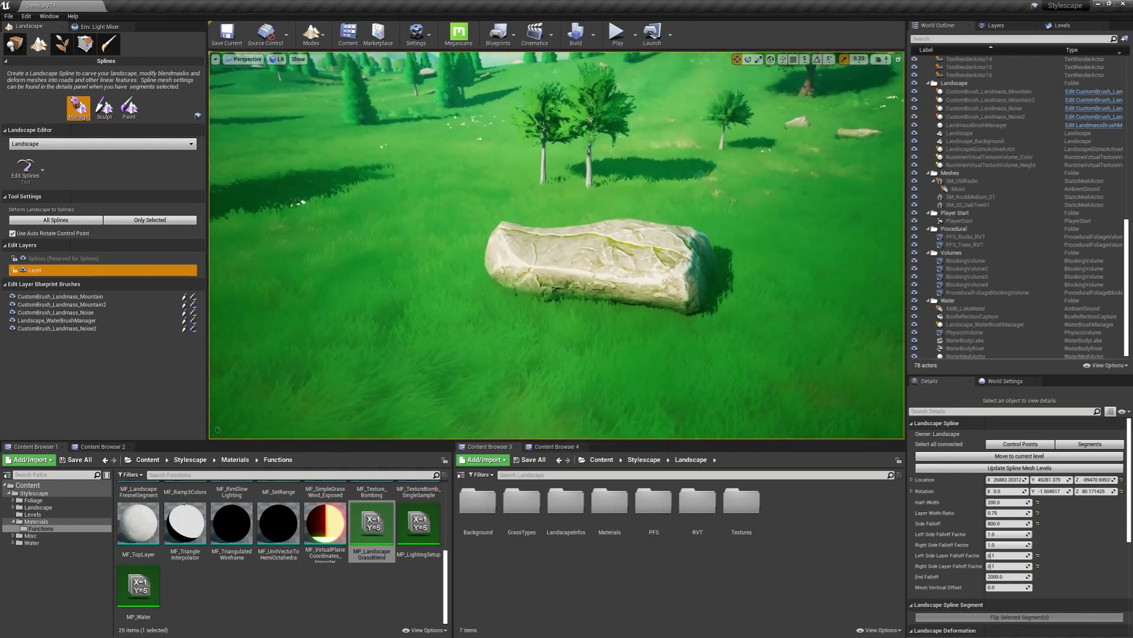
{"action": "left_click", "coordinate": [555, 447]}
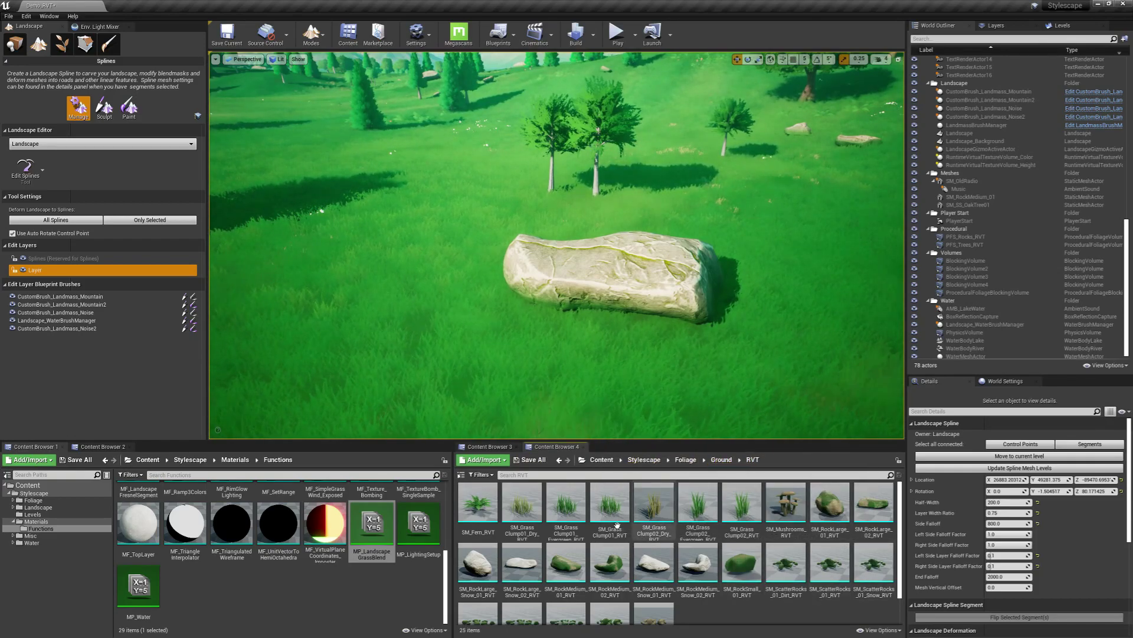
{"action": "scroll", "coordinate": [662, 536], "scroll_direction": "down", "scroll_amount": 1}
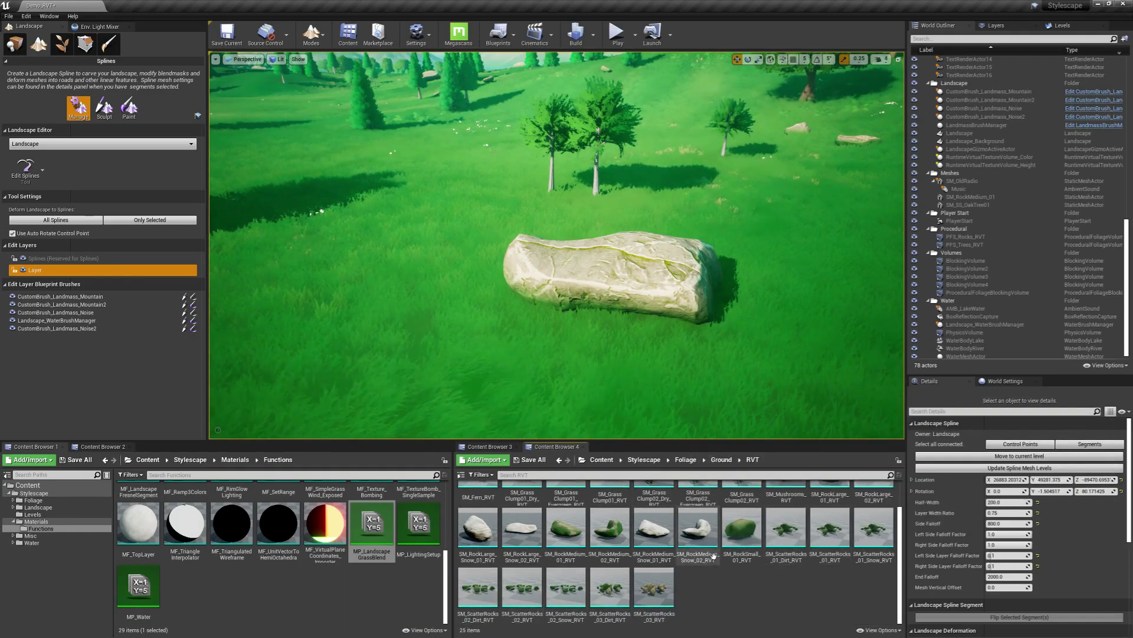
{"action": "scroll", "coordinate": [639, 530], "scroll_direction": "up", "scroll_amount": 1}
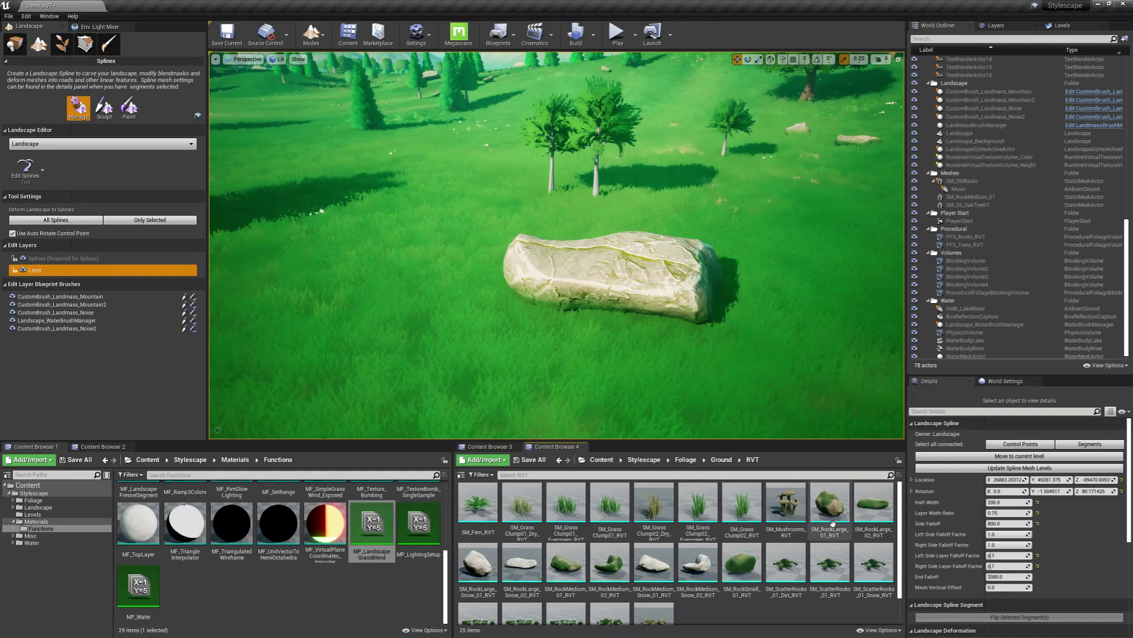
{"action": "mouse_move", "coordinate": [828, 506]}
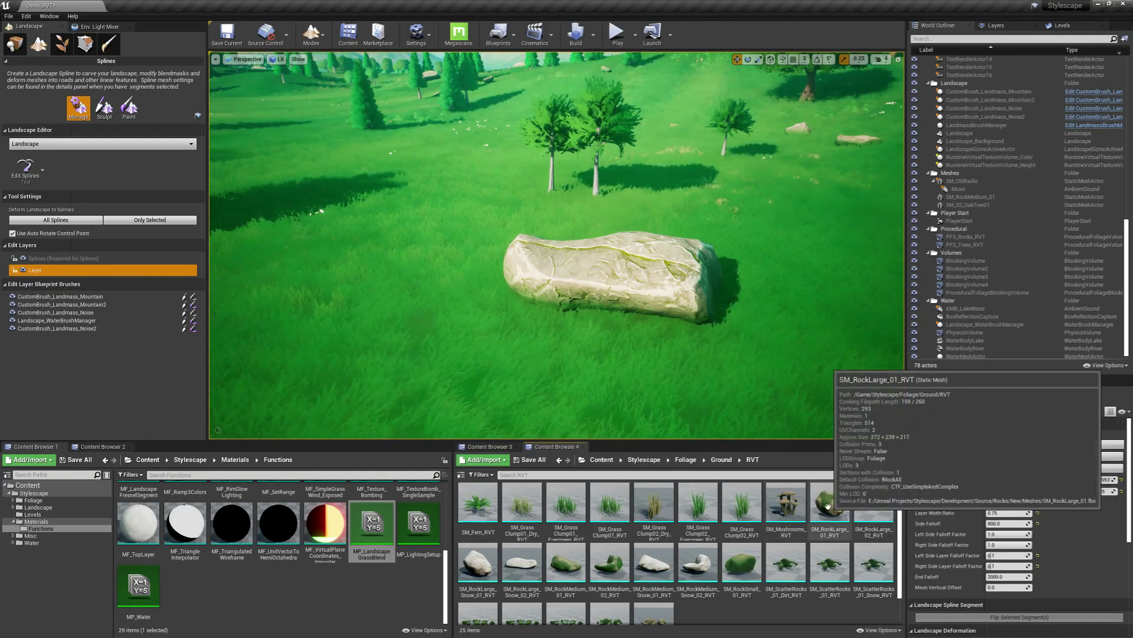
{"action": "left_click_drag", "start_coordinate": [561, 387], "coordinate": [387, 308]}
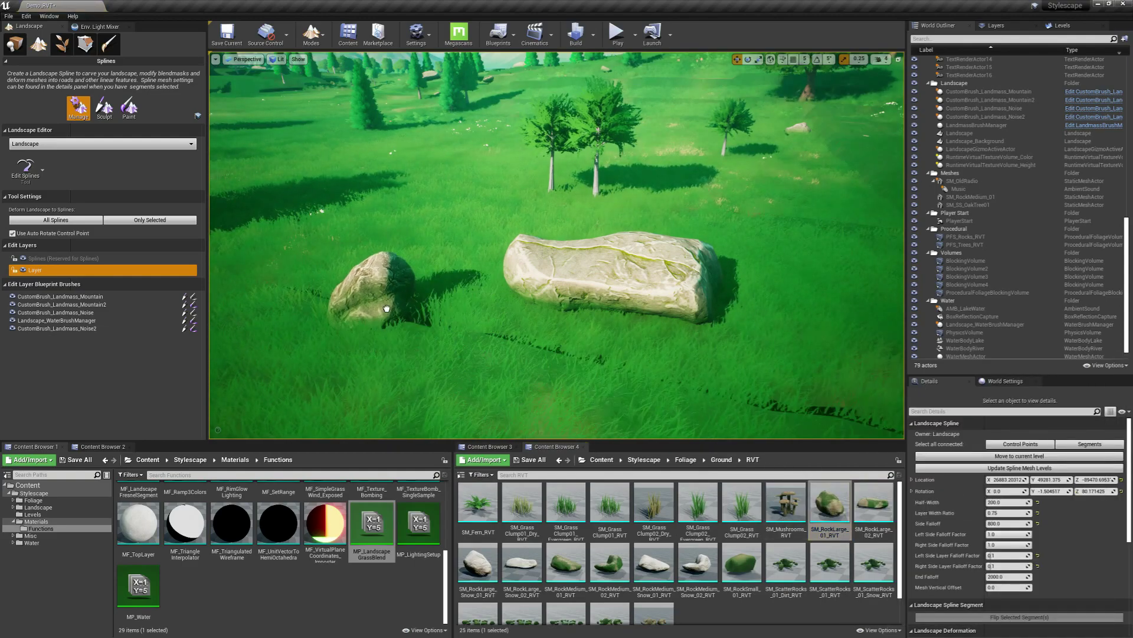
{"action": "right_click_drag", "start_coordinate": [488, 350], "coordinate": [402, 358]}
{"action": "left_click", "coordinate": [488, 350]}
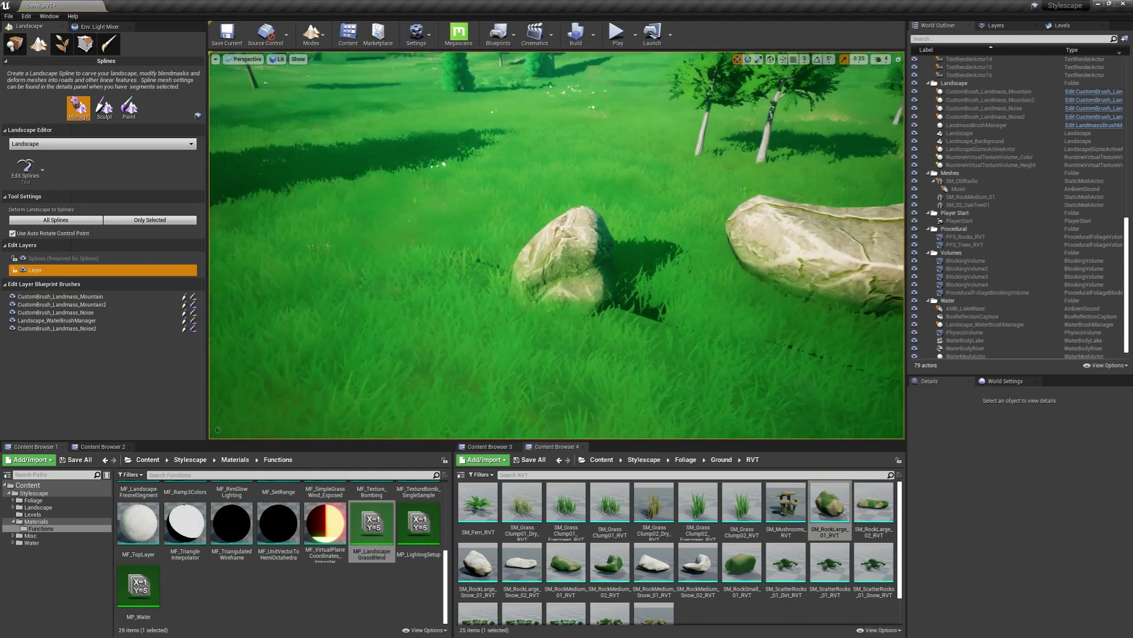
Switch to placing mode and move the new large rock across green grass, dry grass and the dirt path to compare its blending
{"action": "right_click_drag", "start_coordinate": [488, 350], "coordinate": [542, 354]}
{"action": "key", "text": "shift+1"}
{"action": "left_click", "coordinate": [470, 277]}
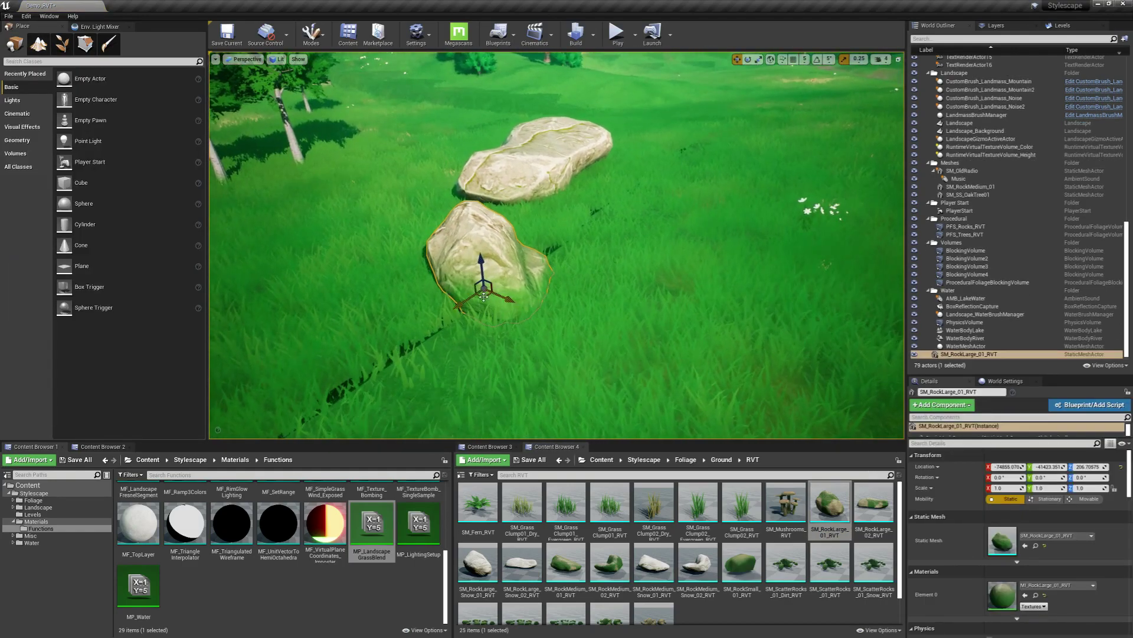
{"action": "left_click_drag", "start_coordinate": [637, 309], "coordinate": [580, 280]}
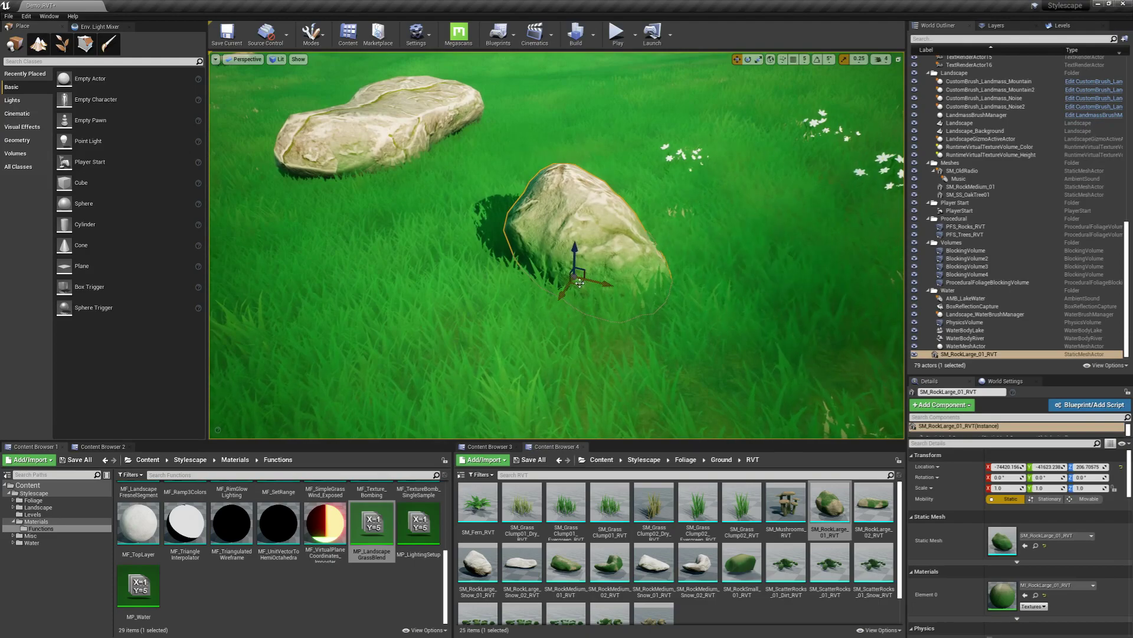
{"action": "left_click_drag", "start_coordinate": [717, 362], "coordinate": [687, 345]}
{"action": "right_click_drag", "start_coordinate": [446, 268], "coordinate": [531, 263]}
{"action": "left_click_drag", "start_coordinate": [498, 272], "coordinate": [501, 313]}
{"action": "right_click_drag", "start_coordinate": [501, 313], "coordinate": [531, 236]}
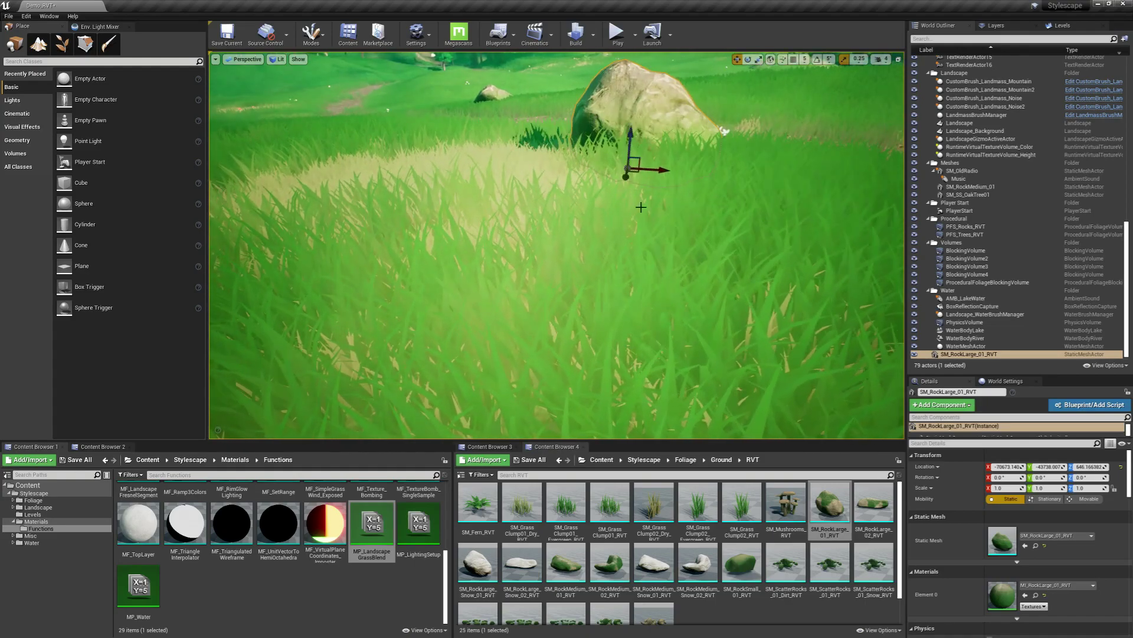
{"action": "right_click_drag", "start_coordinate": [640, 206], "coordinate": [647, 328]}
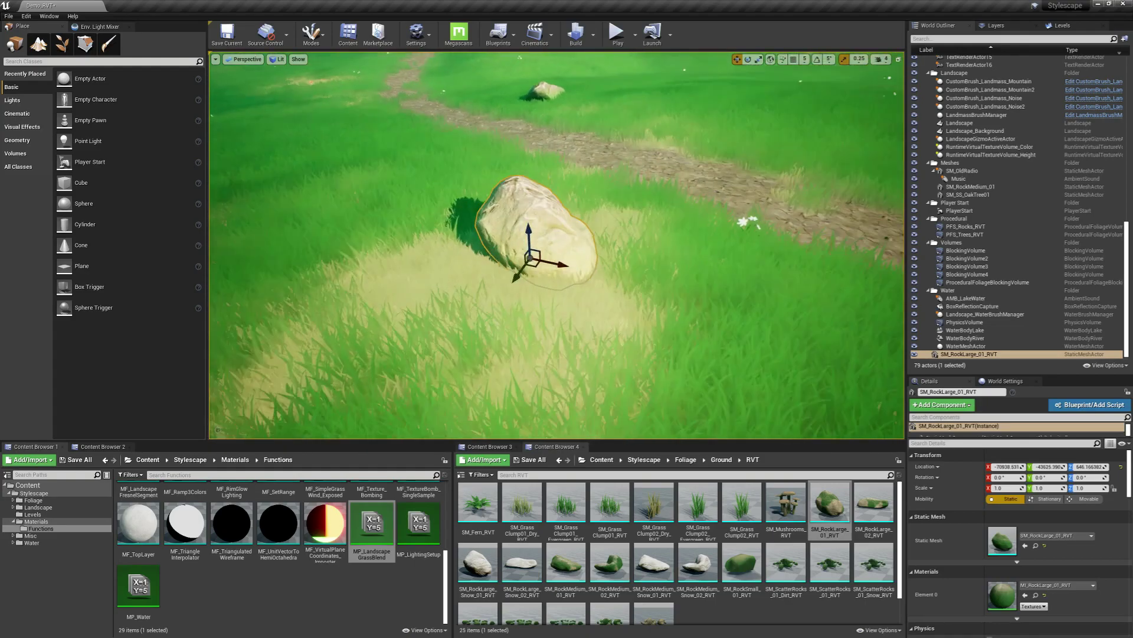
{"action": "mouse_move", "coordinate": [557, 254]}
{"action": "right_mouse_down"}
{"action": "mouse_move", "coordinate": [556, 178]}
{"action": "mouse_move", "coordinate": [557, 253]}
{"action": "right_mouse_up"}
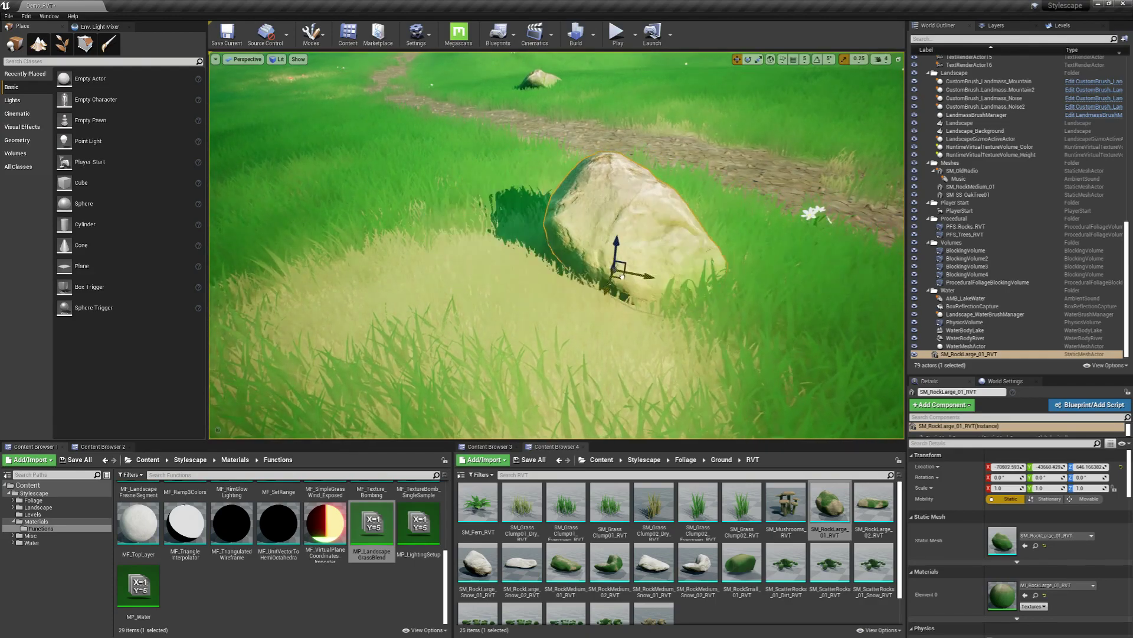
{"action": "key", "text": "f"}
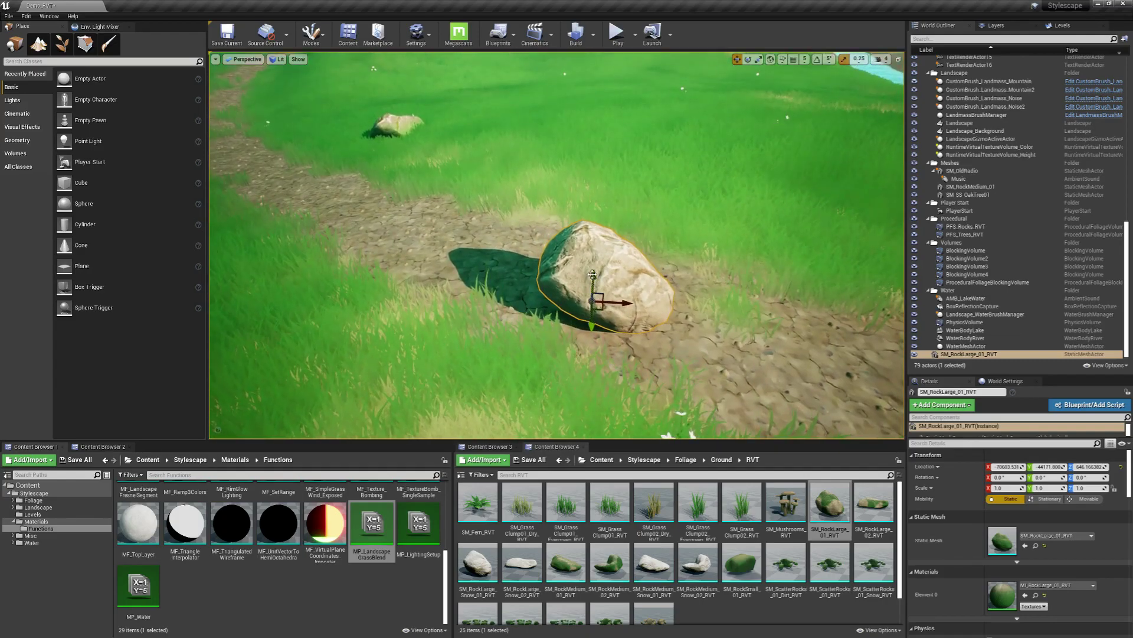
Delete the large test rock from the dirt path and return to the base of the oak trunk
{"action": "key", "text": "Delete"}
{"action": "right_click_drag", "start_coordinate": [592, 289], "coordinate": [558, 249]}
{"action": "key", "text": "w"}
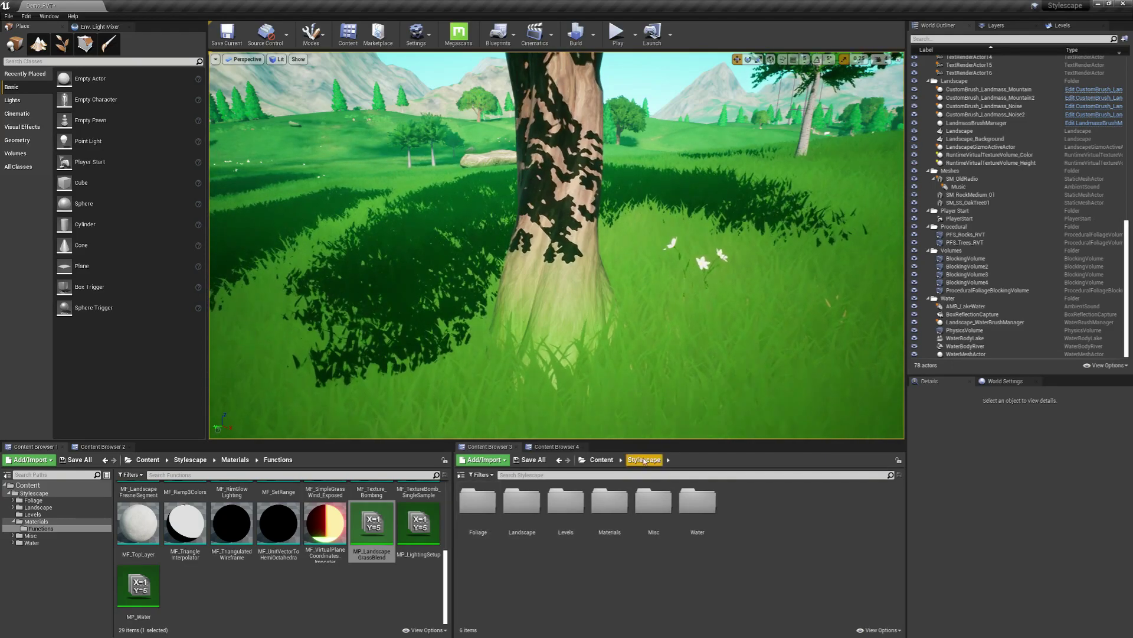
Open the MI_TreeBarkOak01_RVT material instance from the Foliage/Trees/Materials/RVT folder and bring up its RVT Settings
{"action": "double_click", "coordinate": [477, 505]}
{"action": "double_click", "coordinate": [522, 502]}
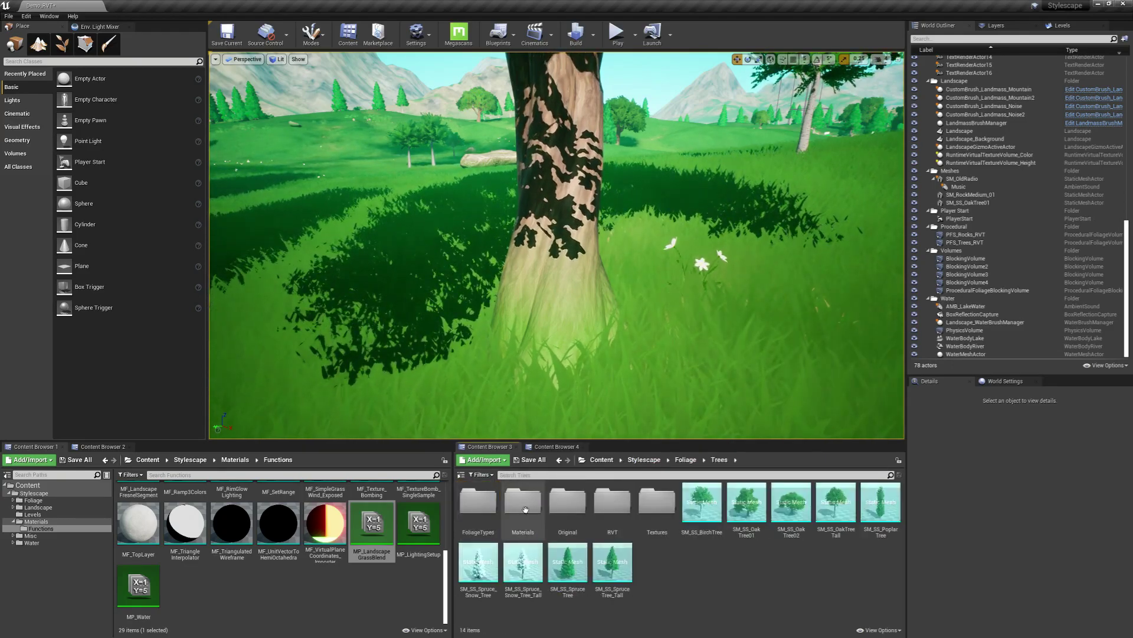
{"action": "double_click", "coordinate": [568, 507]}
{"action": "double_click", "coordinate": [571, 530]}
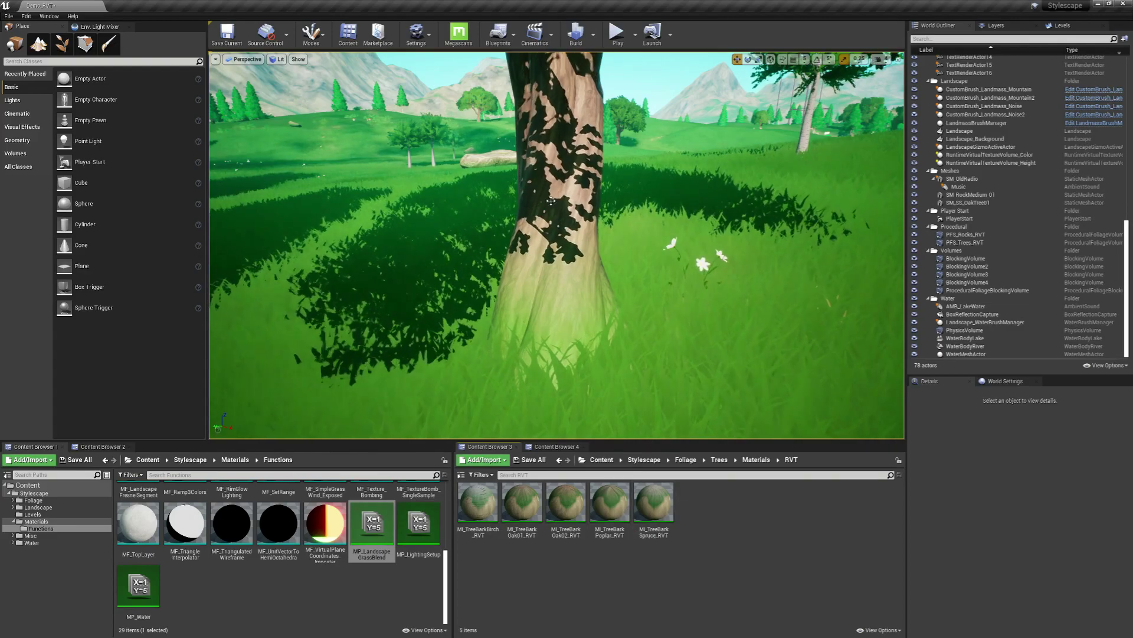
{"action": "double_click", "coordinate": [523, 509]}
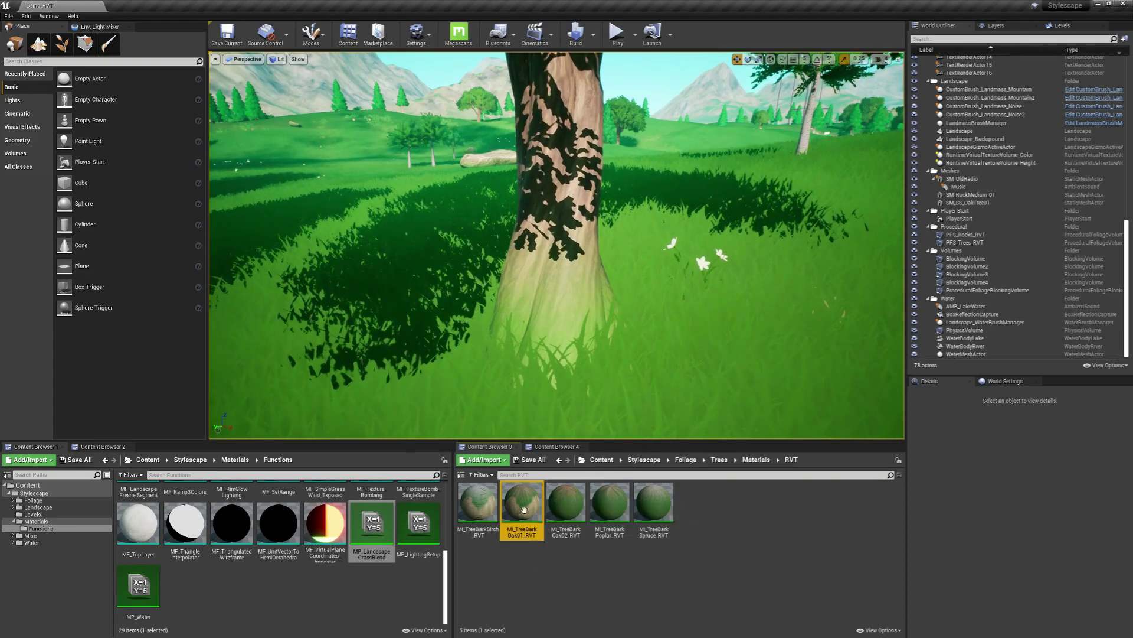
{"action": "scroll", "coordinate": [1098, 283], "scroll_direction": "down", "scroll_amount": 5}
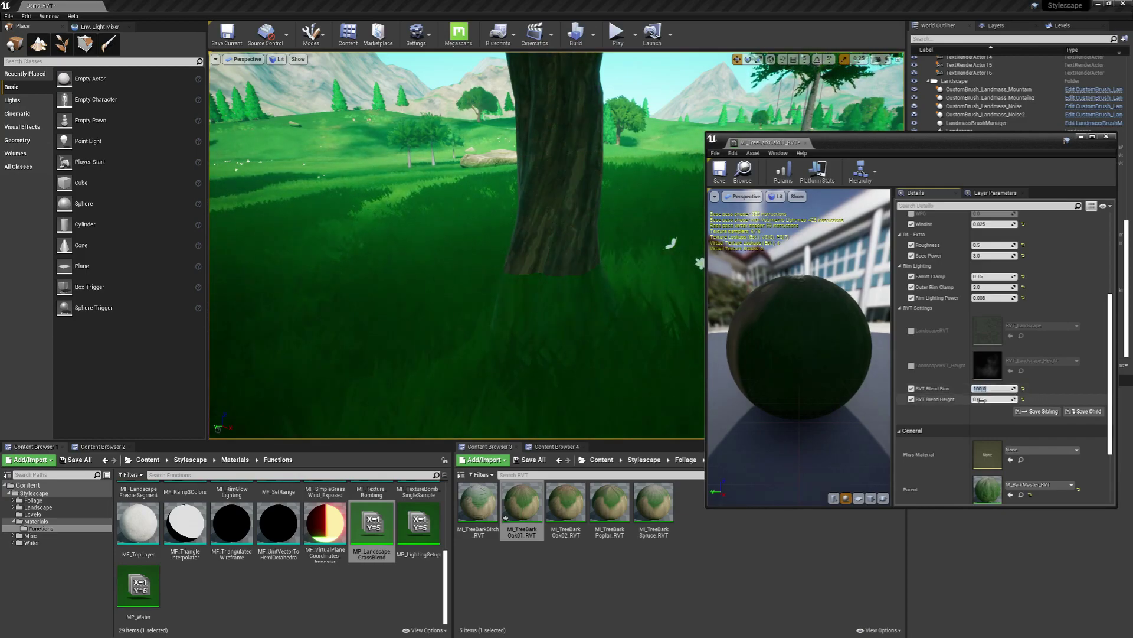
Set the RVT Blend Height of the oak bark material instance to 100
{"action": "left_click", "coordinate": [1006, 399]}
{"action": "type", "text": "100"}
{"action": "key", "text": "Return"}
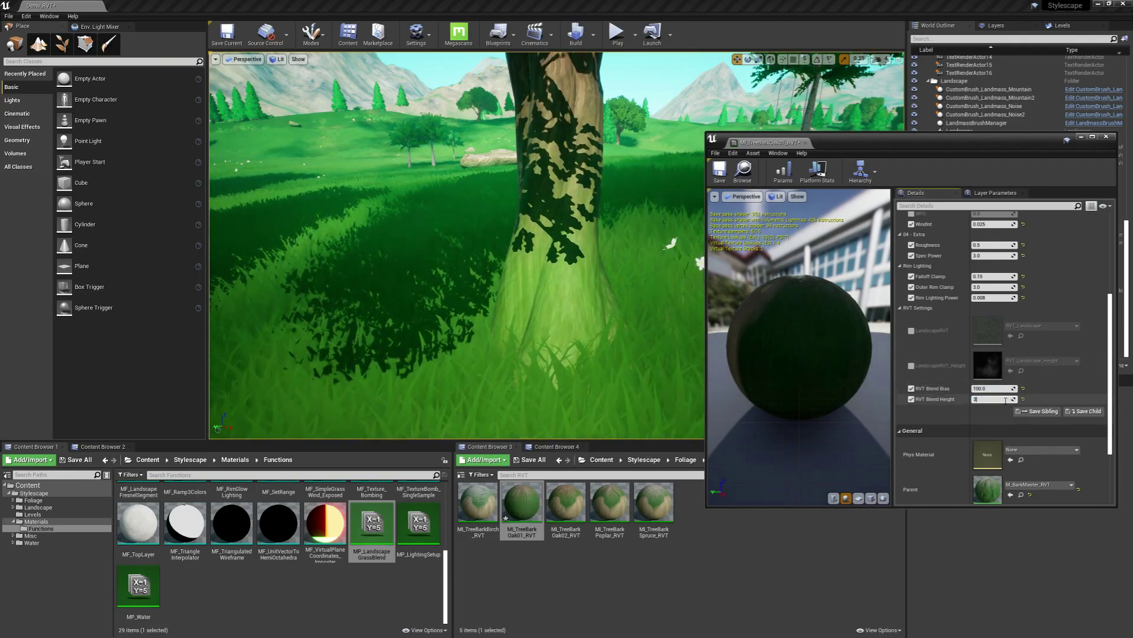
{"action": "type", "text": "100"}
{"action": "key", "text": "Return"}
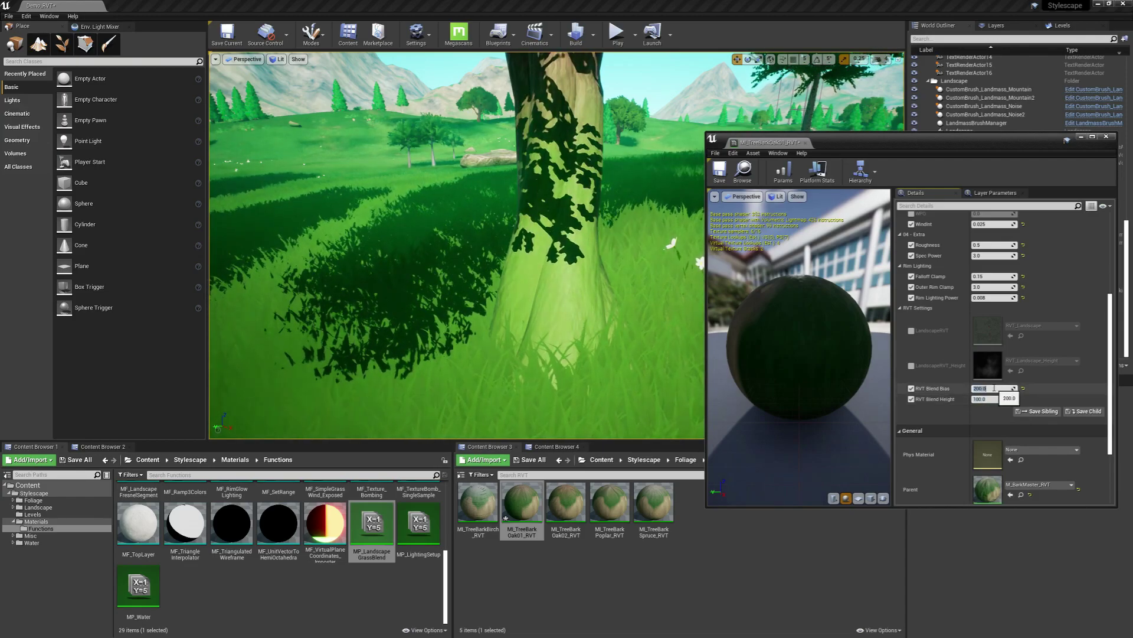
In the Demo_RVT level, enter landscape editing and select the CustomBrush_Landmass_Mountain blueprint brush over the hill
{"action": "right_click_drag", "start_coordinate": [591, 265], "coordinate": [590, 198]}
{"action": "key", "text": "s"}
{"action": "right_click_drag", "start_coordinate": [453, 243], "coordinate": [452, 243]}
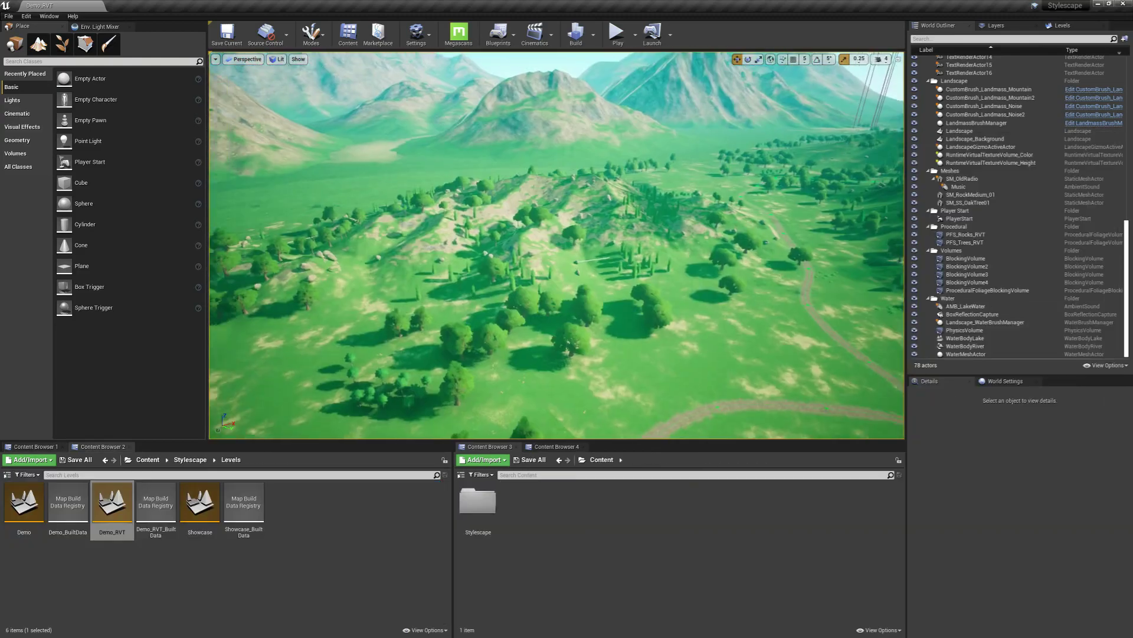
{"action": "key", "text": "w"}
{"action": "right_click_drag", "start_coordinate": [452, 242], "coordinate": [452, 231]}
{"action": "right_click_drag", "start_coordinate": [685, 305], "coordinate": [685, 322]}
{"action": "key", "text": "shift+2"}
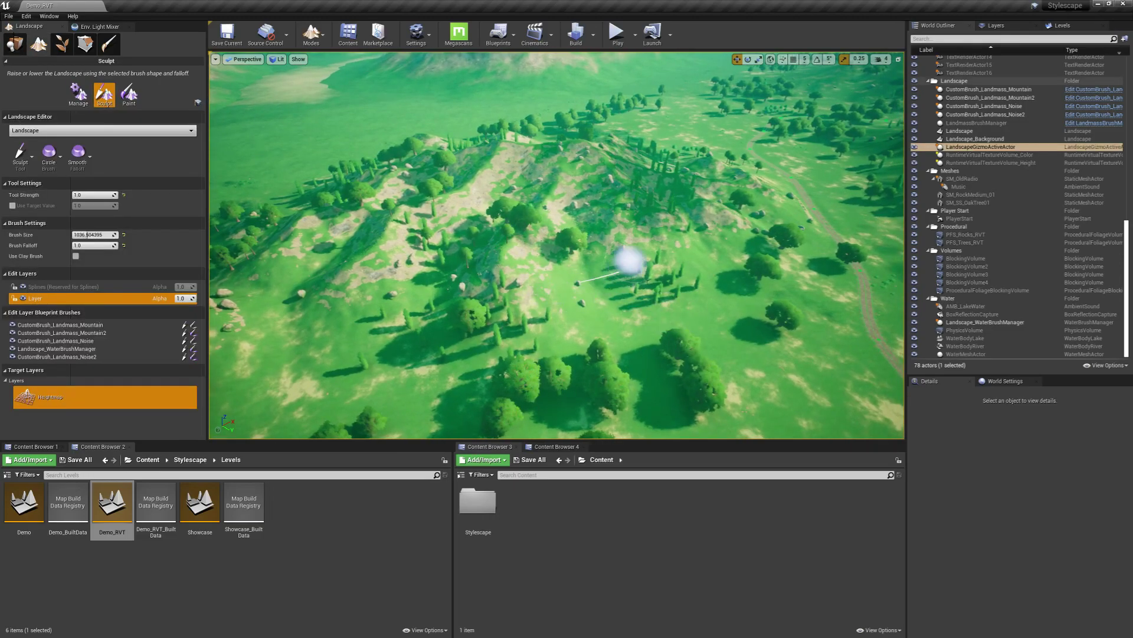
{"action": "left_click", "coordinate": [101, 325]}
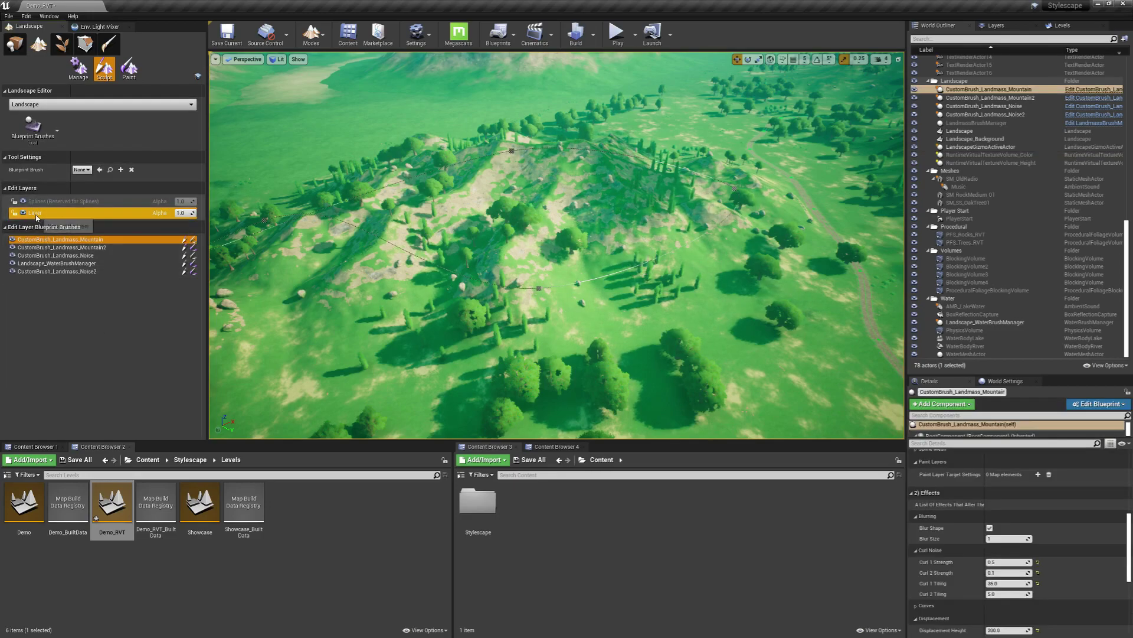
Move the spline point at the foot of the mountain brush outward to reshape the hill
{"action": "mouse_move", "coordinate": [592, 225]}
{"action": "right_mouse_down"}
{"action": "mouse_move", "coordinate": [566, 226]}
{"action": "mouse_move", "coordinate": [591, 226]}
{"action": "mouse_move", "coordinate": [589, 253]}
{"action": "mouse_move", "coordinate": [610, 254]}
{"action": "right_mouse_up"}
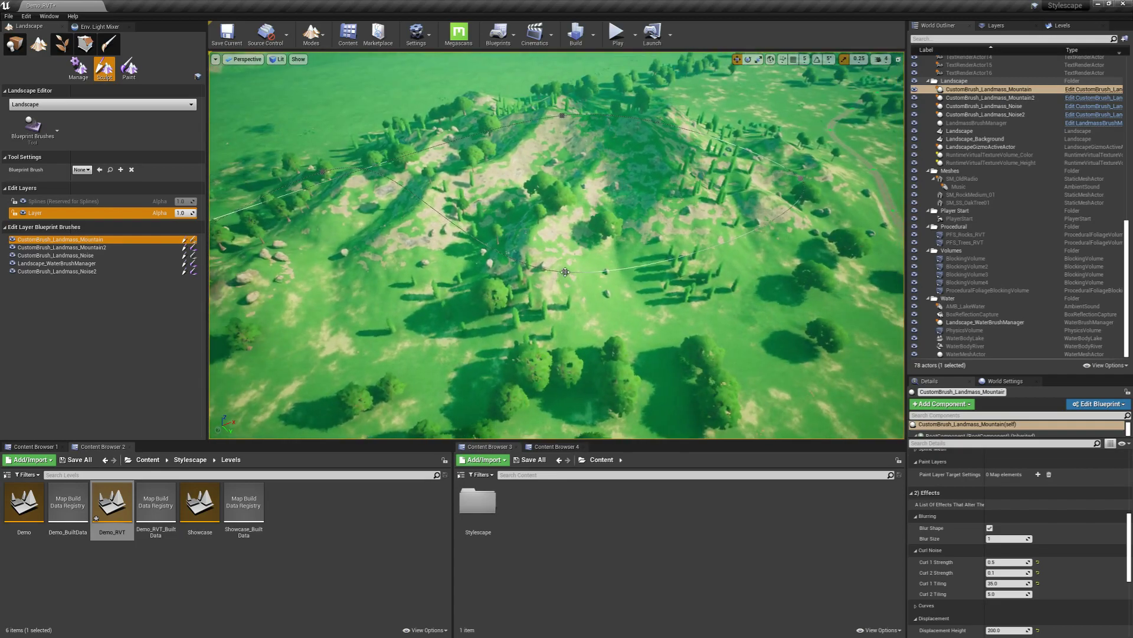
{"action": "right_click_drag", "start_coordinate": [559, 259], "coordinate": [559, 259]}
{"action": "mouse_move", "coordinate": [558, 259]}
{"action": "left_mouse_down"}
{"action": "mouse_move", "coordinate": [581, 300]}
{"action": "mouse_move", "coordinate": [773, 343]}
{"action": "mouse_move", "coordinate": [694, 321]}
{"action": "left_mouse_up"}
{"action": "right_click_drag", "start_coordinate": [694, 321], "coordinate": [694, 219]}
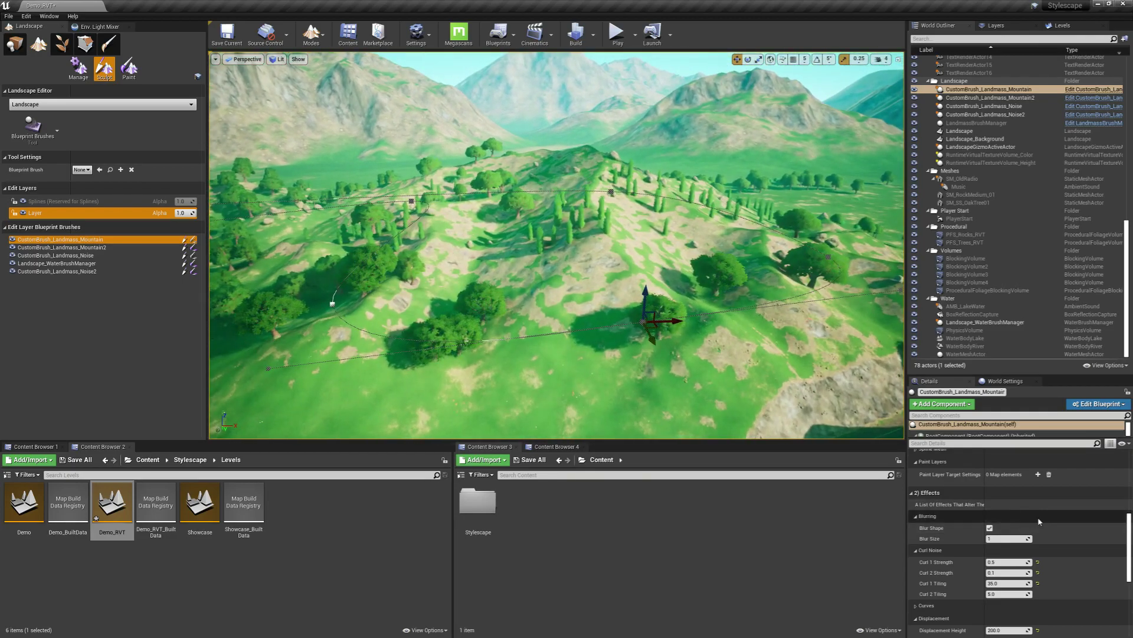
Try the mountain brush's Curl 1 Strength at 0 and 0.1, then set it back to 0.5
{"action": "scroll", "coordinate": [1003, 526], "scroll_direction": "down", "scroll_amount": 3}
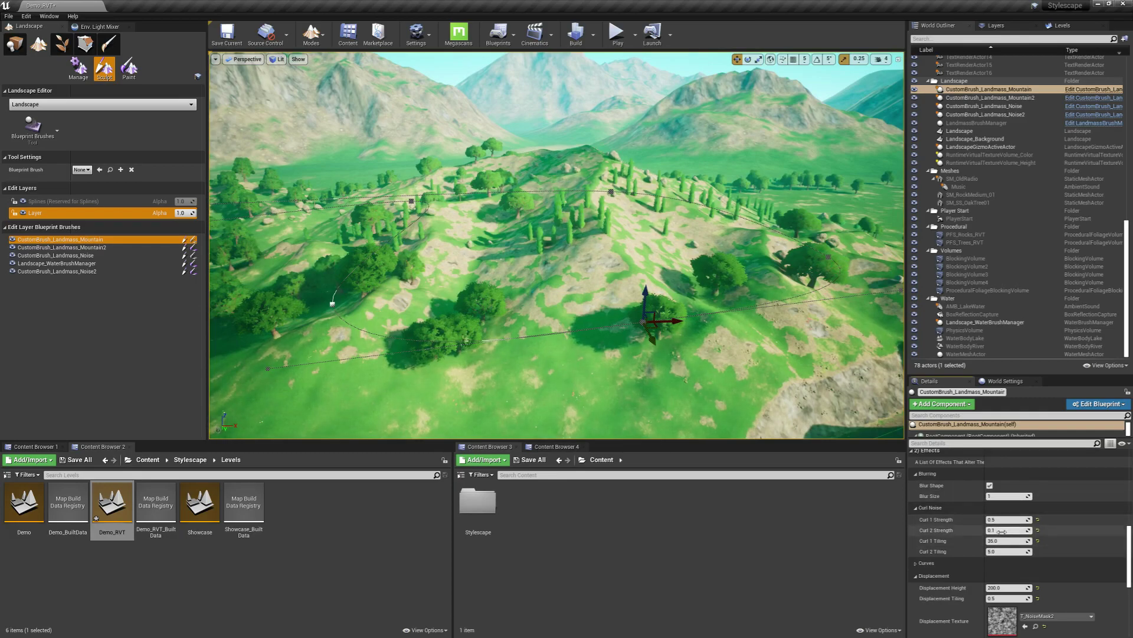
{"action": "left_click", "coordinate": [1005, 519]}
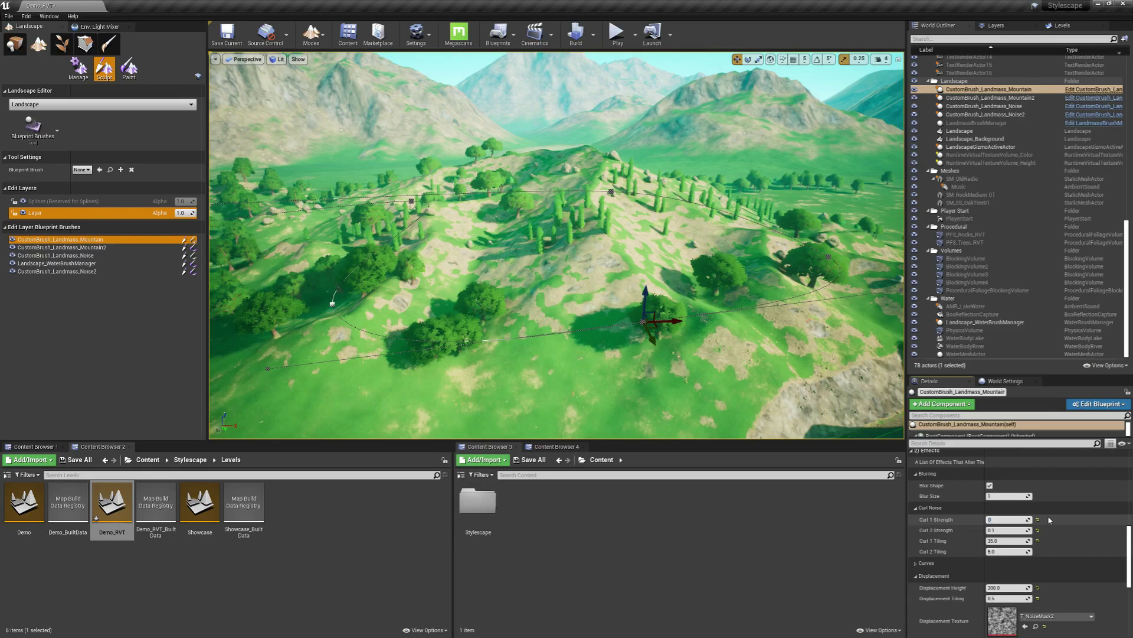
{"action": "type", "text": "0"}
{"action": "key", "text": "Return"}
{"action": "type", "text": "0.1"}
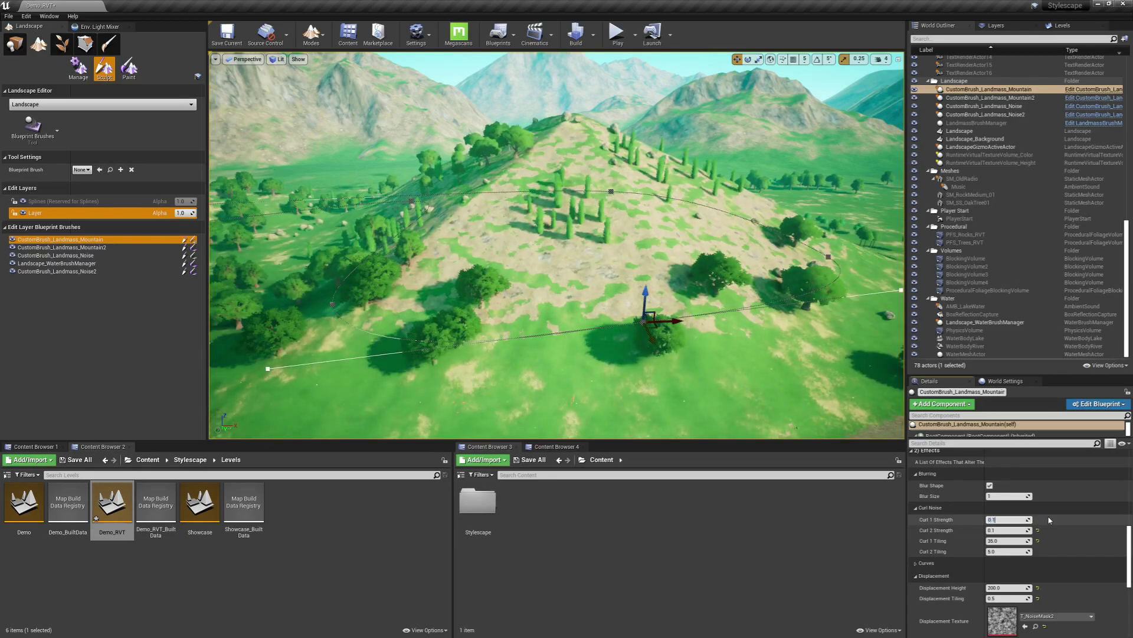
{"action": "key", "text": "Return"}
{"action": "type", "text": "0.5"}
{"action": "key", "text": "Return"}
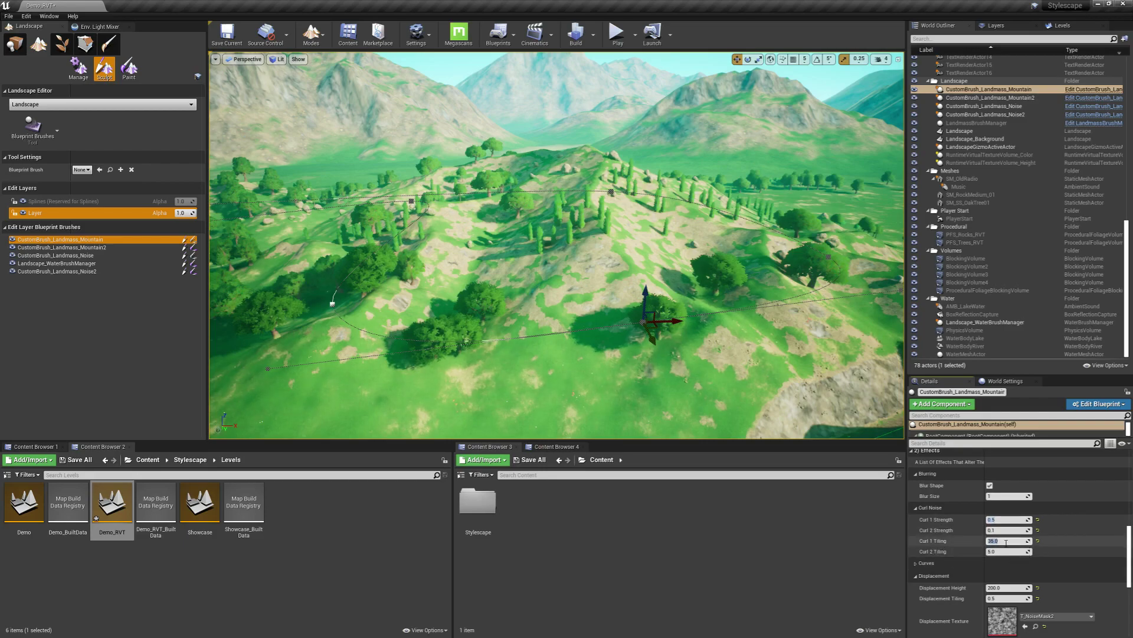
Try the mountain brush's Curl 1 Tiling at 100, then set it to 50
{"action": "key", "text": "Return"}
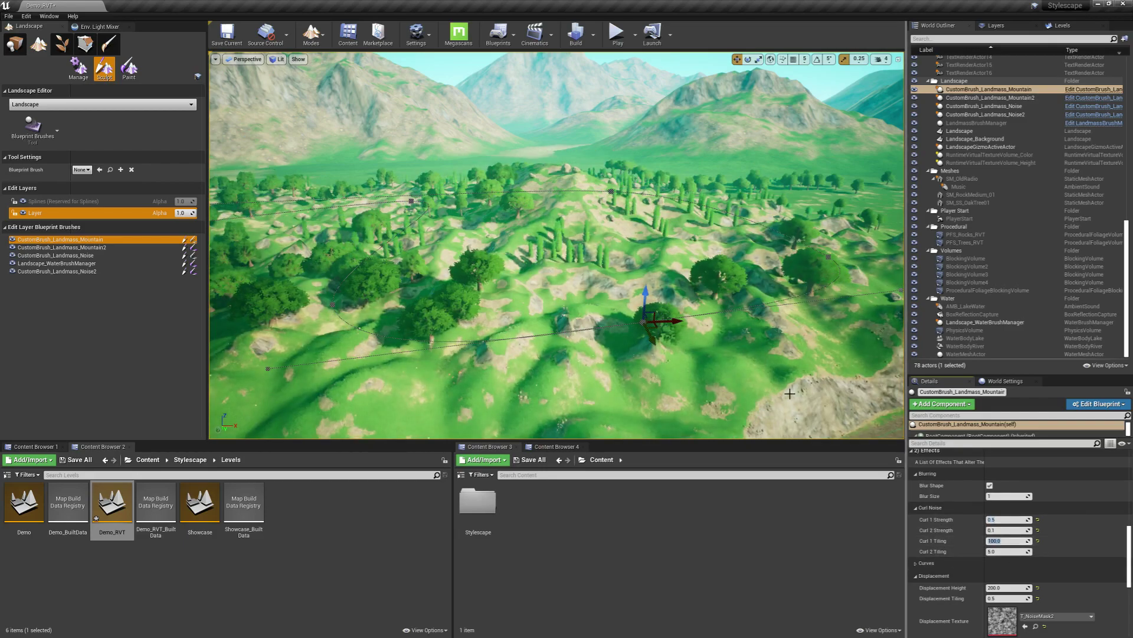
{"action": "right_click_drag", "start_coordinate": [699, 317], "coordinate": [647, 317]}
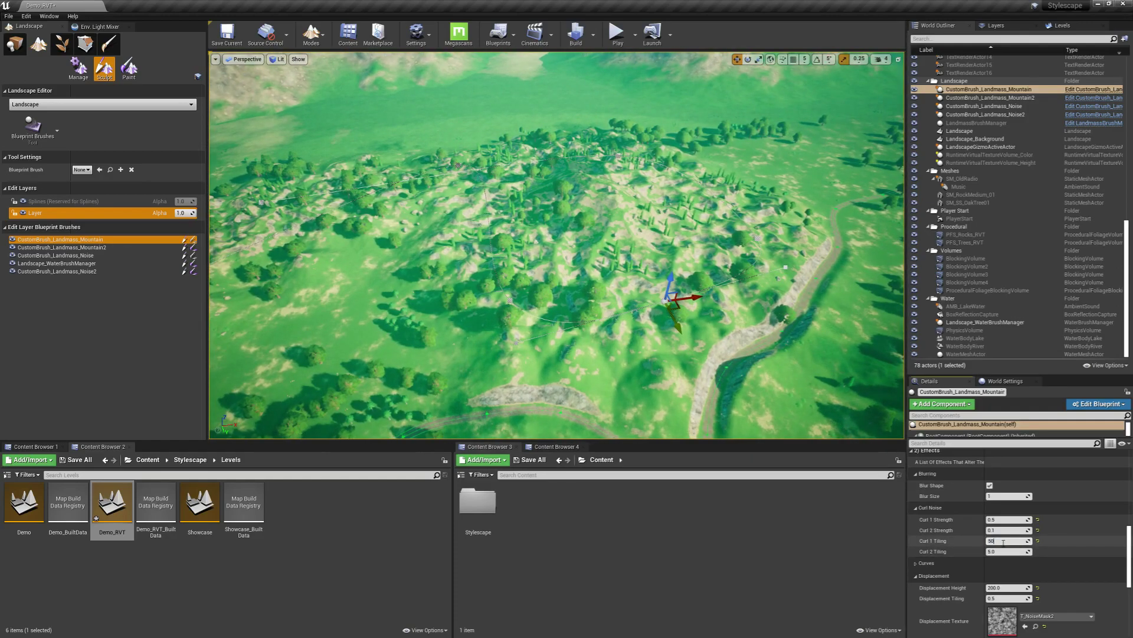
{"action": "key", "text": "Return"}
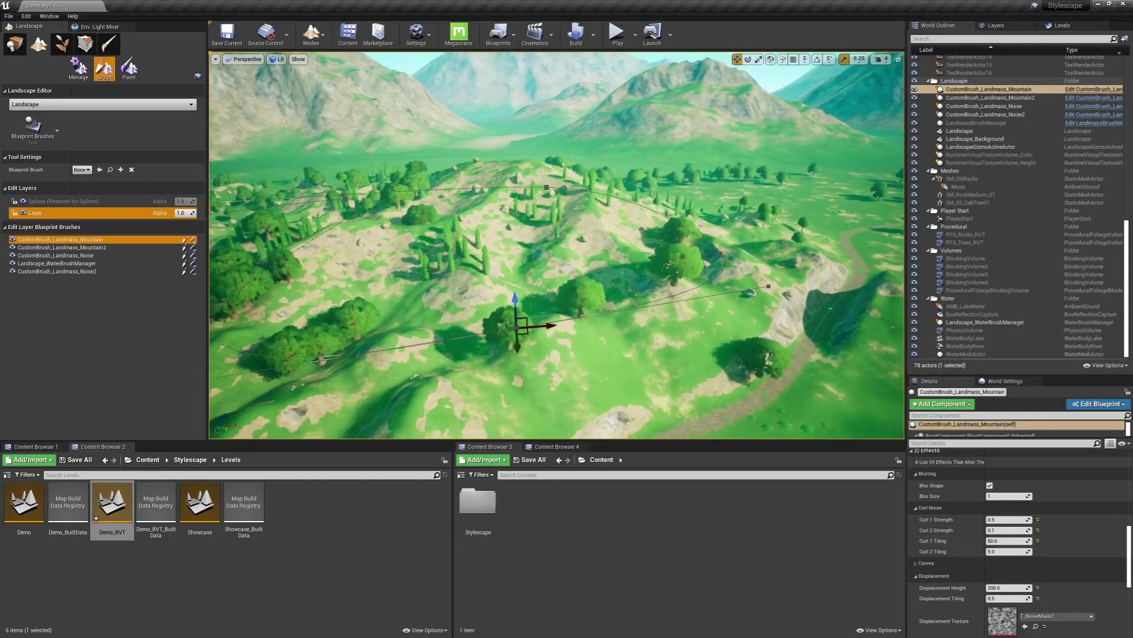
{"action": "key", "text": "s"}
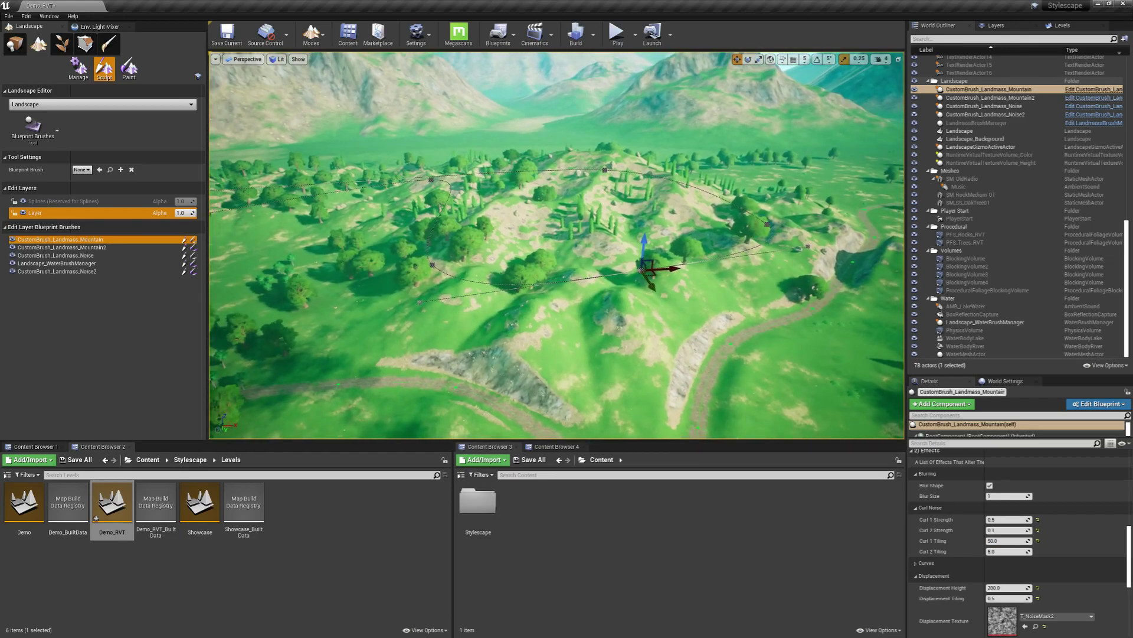
In landscape editing, switch to painting and choose the Snow target layer for the tree-covered hill
{"action": "key", "text": "w"}
{"action": "right_click_drag", "start_coordinate": [618, 253], "coordinate": [646, 277]}
{"action": "key", "text": "a"}
{"action": "key", "text": "e"}
{"action": "right_click_drag", "start_coordinate": [535, 126], "coordinate": [509, 103]}
{"action": "left_click", "coordinate": [510, 118]}
{"action": "key", "text": "s"}
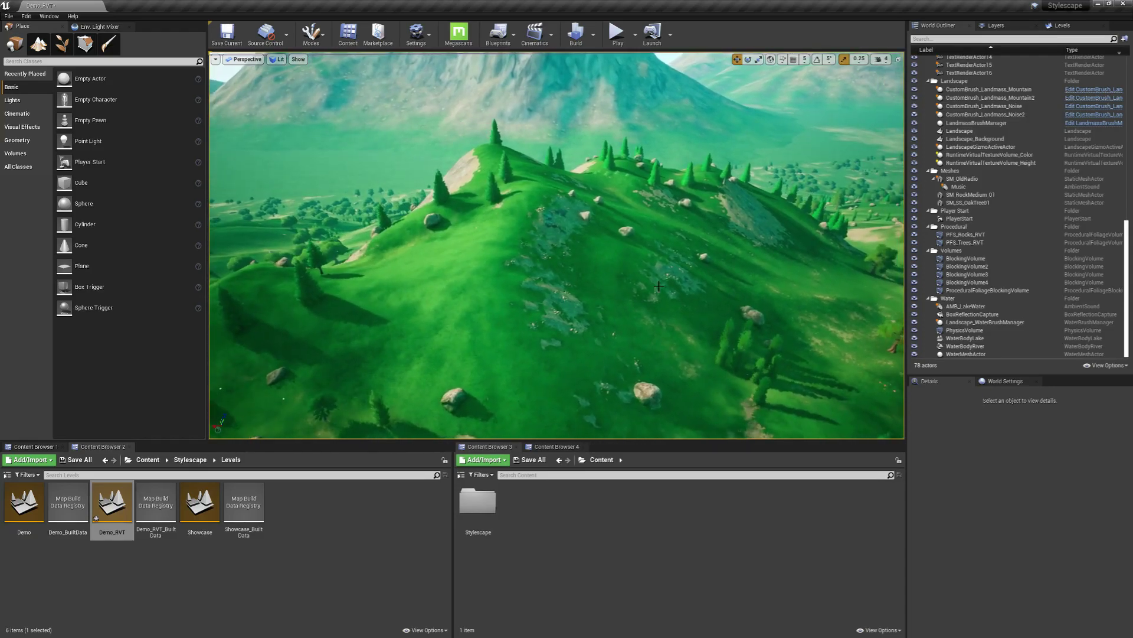
{"action": "key", "text": "shift+3"}
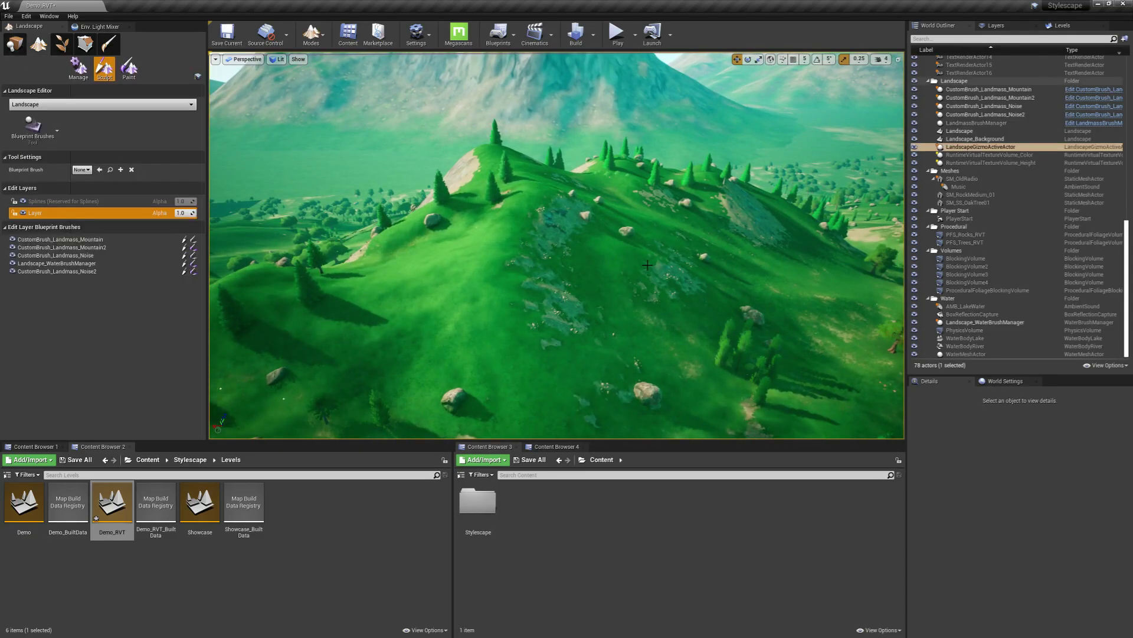
{"action": "key", "text": "e"}
{"action": "right_click_drag", "start_coordinate": [631, 281], "coordinate": [625, 334]}
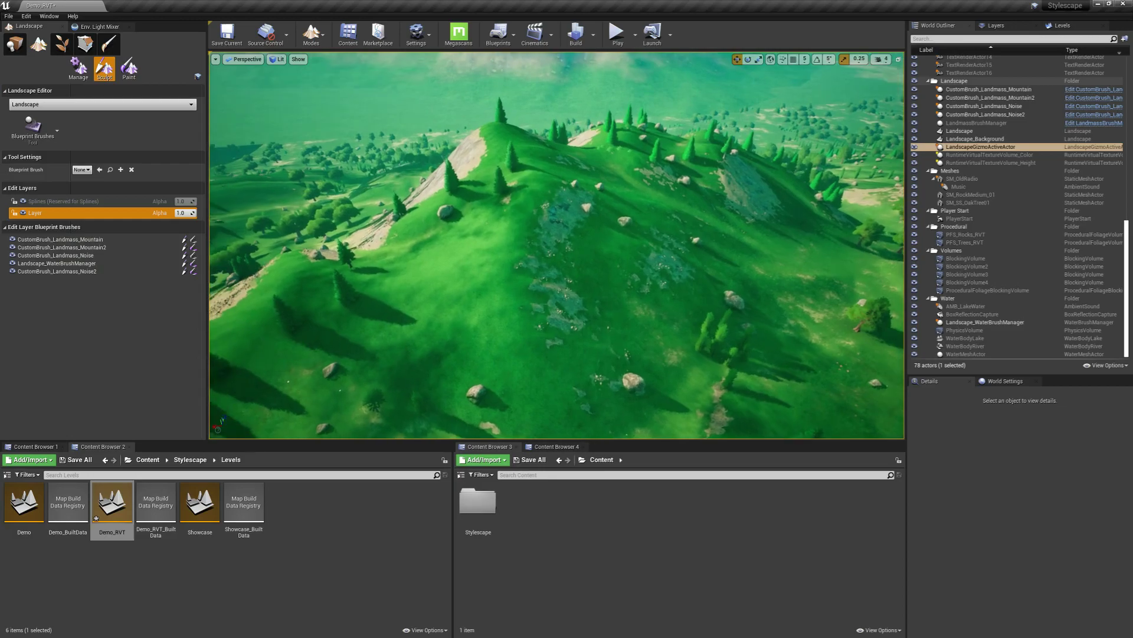
{"action": "left_click", "coordinate": [125, 71]}
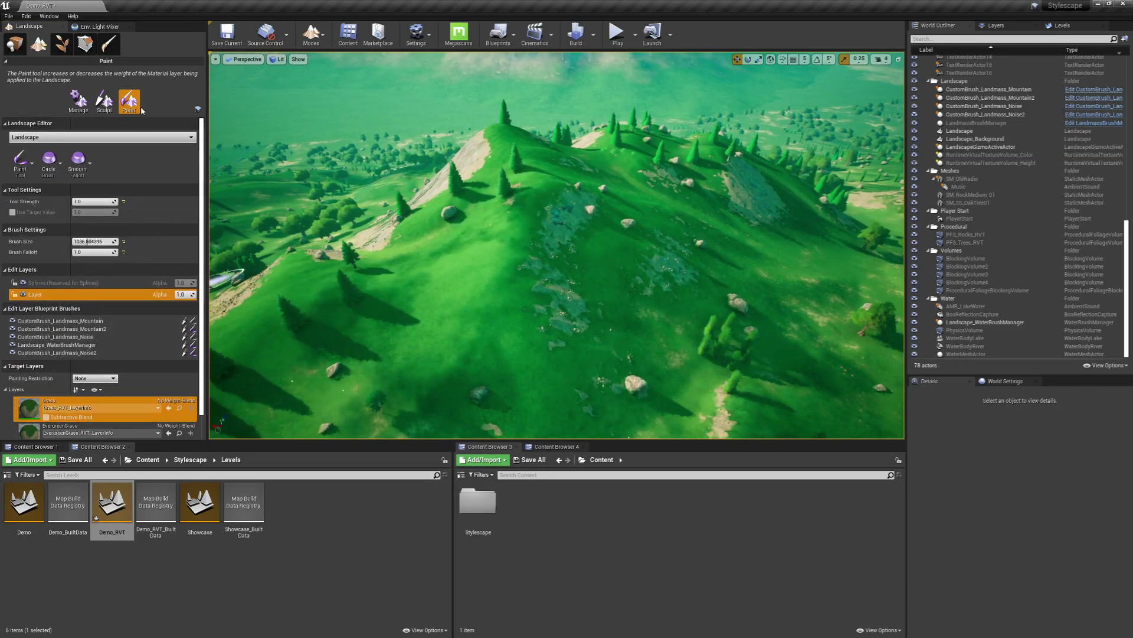
{"action": "scroll", "coordinate": [135, 357], "scroll_direction": "down", "scroll_amount": 4}
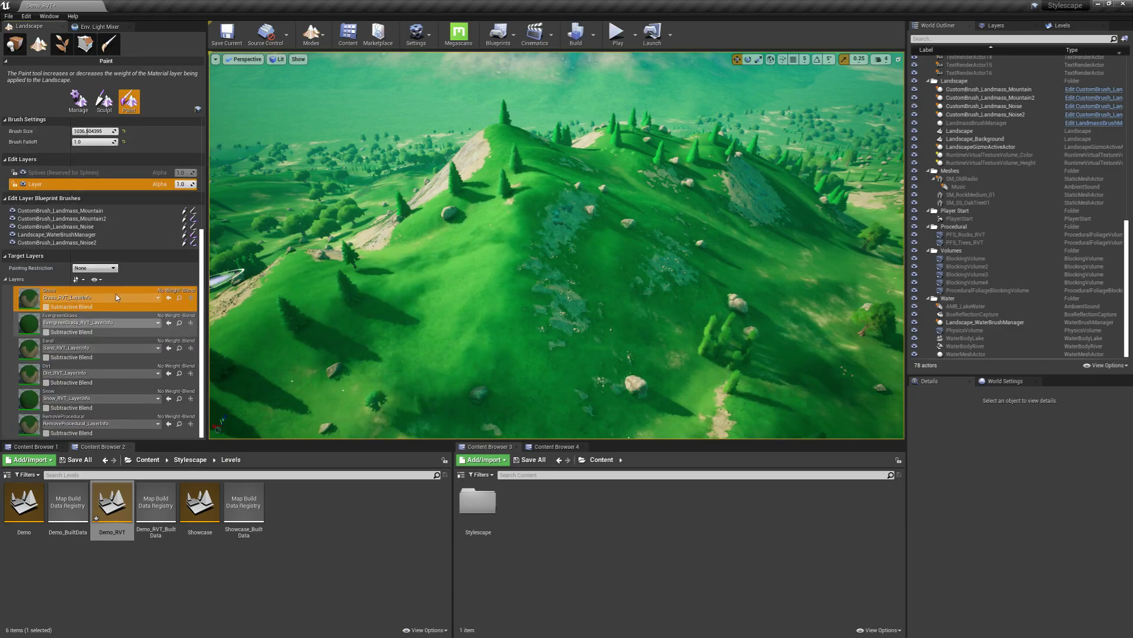
{"action": "left_click", "coordinate": [34, 400]}
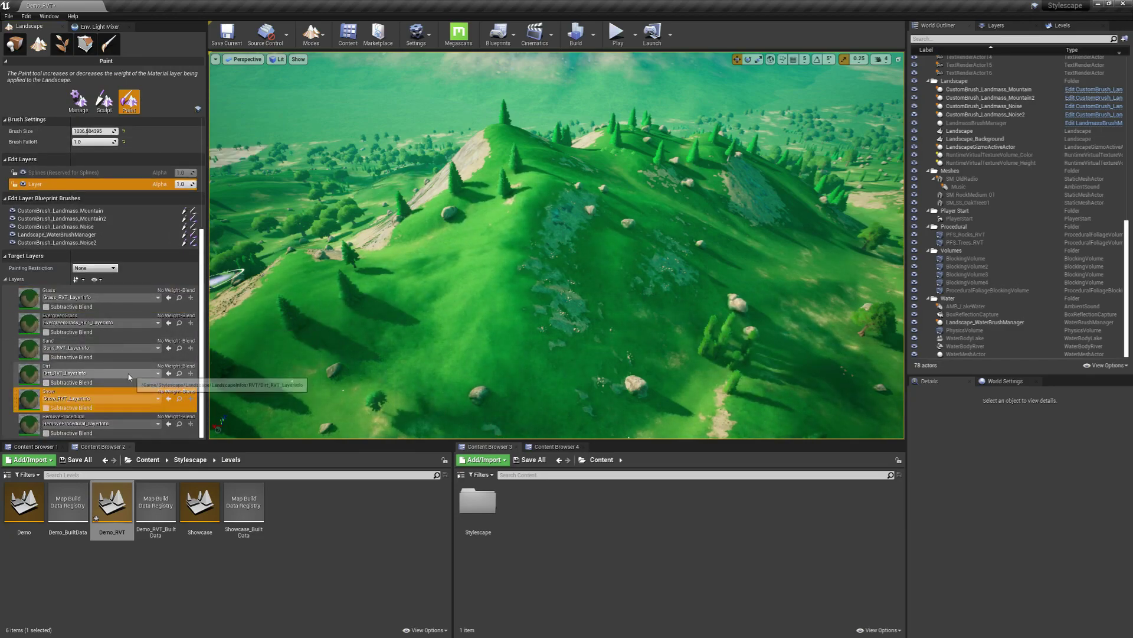
Paint the Snow layer over the hilltop and down its slopes with overlapping strokes
{"action": "right_click_drag", "start_coordinate": [482, 262], "coordinate": [548, 232]}
{"action": "left_click_drag", "start_coordinate": [542, 195], "coordinate": [484, 211]}
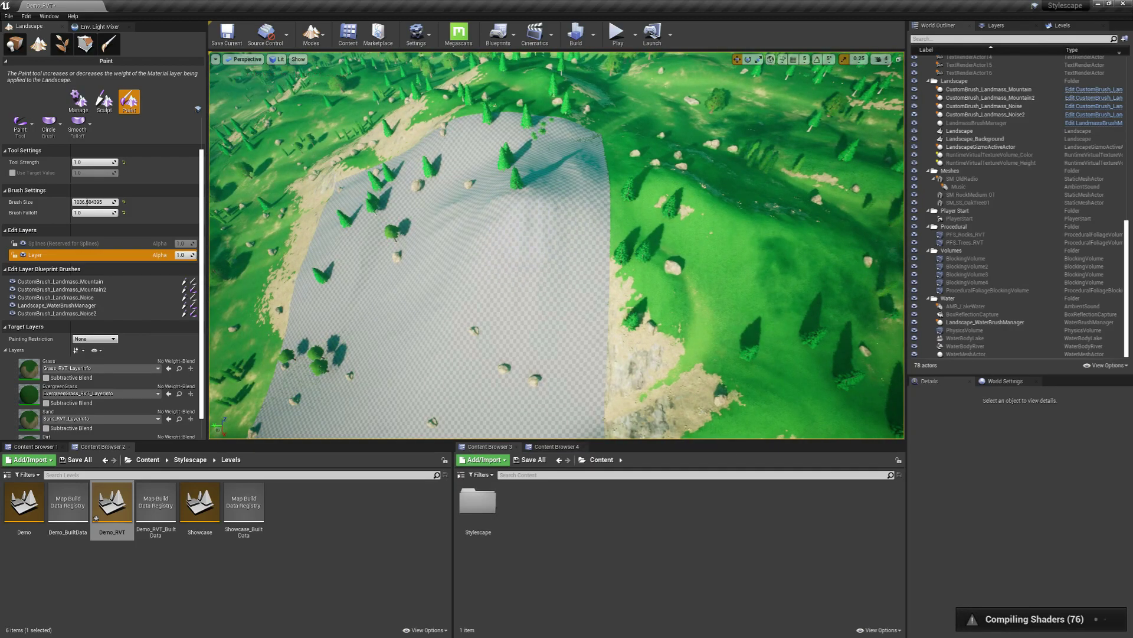
{"action": "right_click_drag", "start_coordinate": [548, 231], "coordinate": [548, 210]}
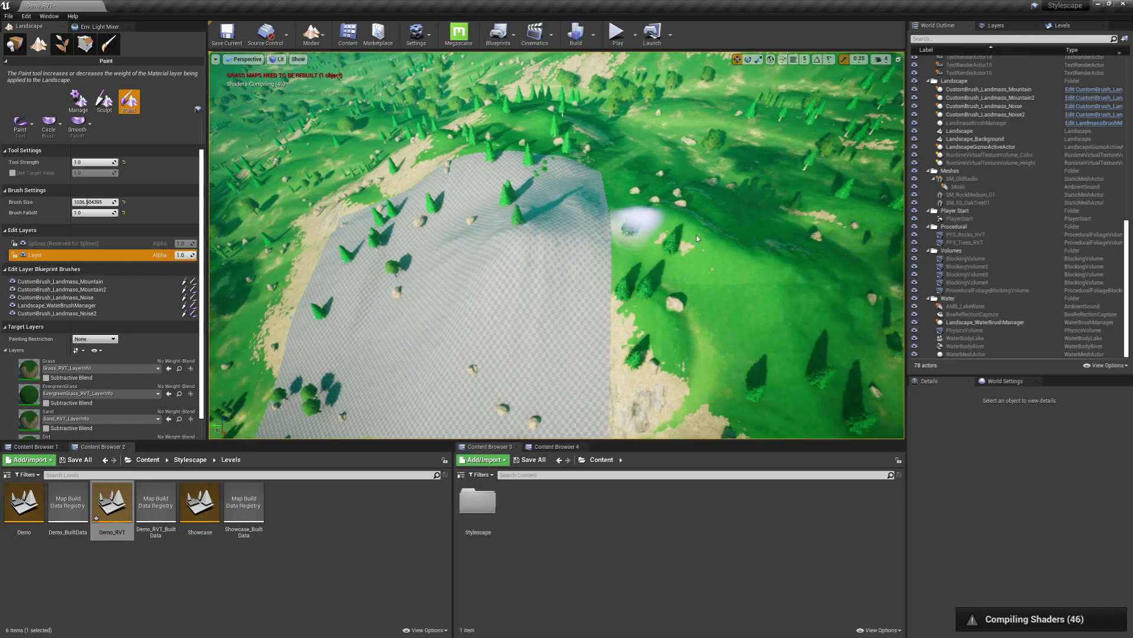
{"action": "mouse_move", "coordinate": [697, 239]}
{"action": "left_mouse_down"}
{"action": "mouse_move", "coordinate": [738, 284]}
{"action": "mouse_move", "coordinate": [774, 260]}
{"action": "mouse_move", "coordinate": [692, 294]}
{"action": "left_mouse_up"}
{"action": "mouse_move", "coordinate": [624, 235]}
{"action": "left_mouse_down"}
{"action": "mouse_move", "coordinate": [661, 330]}
{"action": "mouse_move", "coordinate": [712, 351]}
{"action": "mouse_move", "coordinate": [718, 383]}
{"action": "mouse_move", "coordinate": [691, 414]}
{"action": "mouse_move", "coordinate": [773, 407]}
{"action": "mouse_move", "coordinate": [731, 329]}
{"action": "left_mouse_up"}
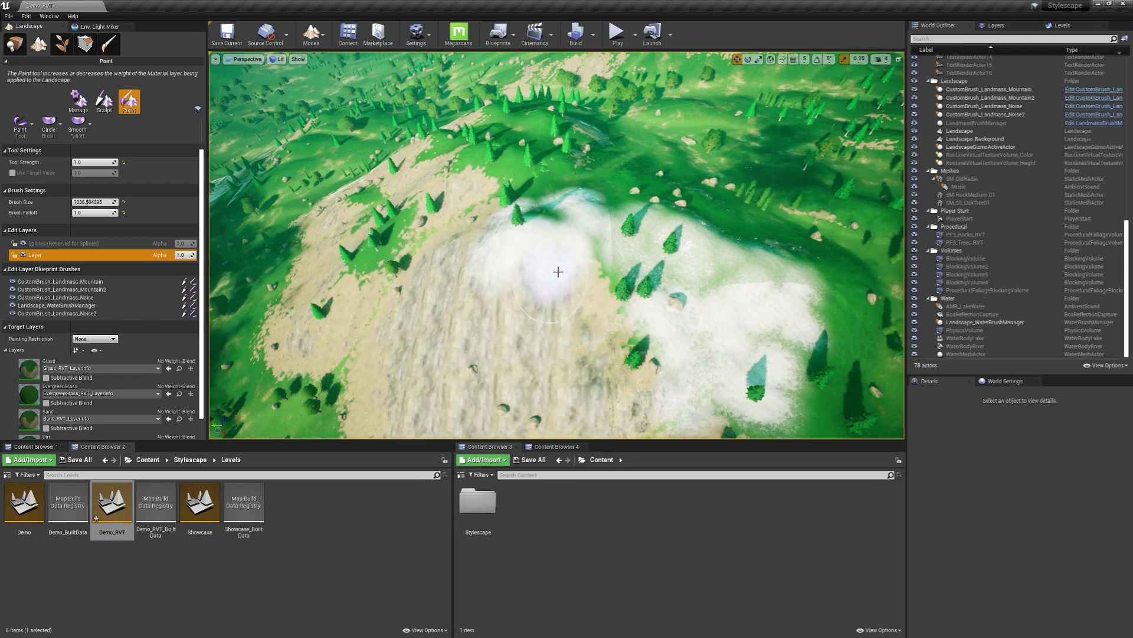
{"action": "scroll", "coordinate": [554, 274], "scroll_direction": "up", "scroll_amount": 5}
{"action": "mouse_move", "coordinate": [560, 286]}
{"action": "left_mouse_down"}
{"action": "mouse_move", "coordinate": [490, 245]}
{"action": "mouse_move", "coordinate": [440, 186]}
{"action": "left_mouse_up"}
{"action": "mouse_move", "coordinate": [380, 286]}
{"action": "left_mouse_down"}
{"action": "mouse_move", "coordinate": [417, 341]}
{"action": "mouse_move", "coordinate": [546, 291]}
{"action": "mouse_move", "coordinate": [615, 410]}
{"action": "left_mouse_up"}
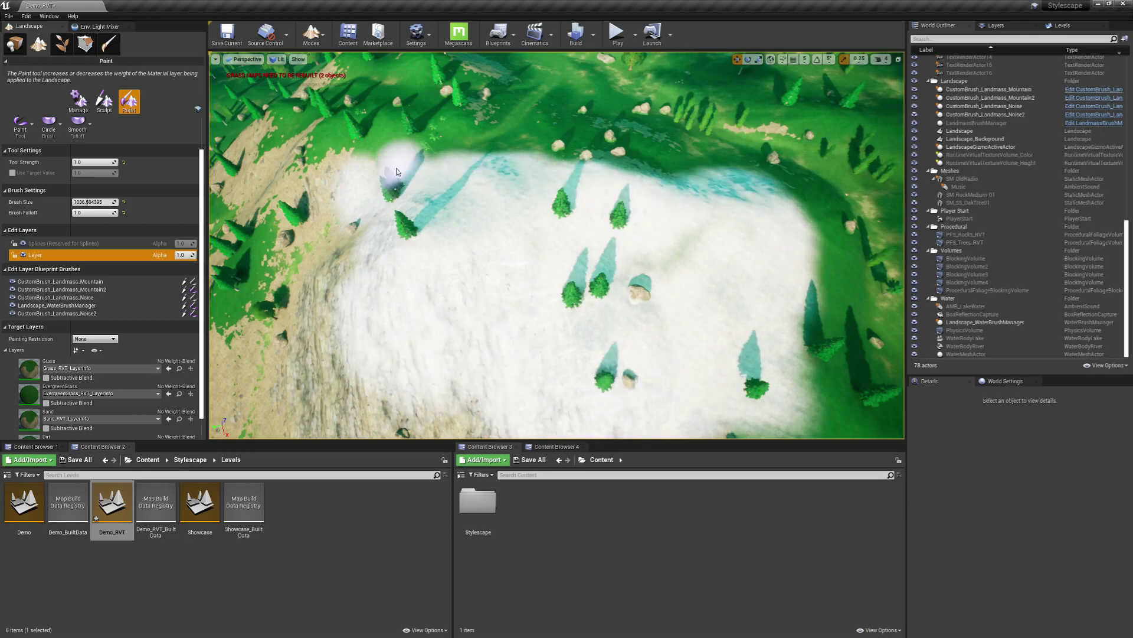
{"action": "left_click_drag", "start_coordinate": [328, 281], "coordinate": [331, 326]}
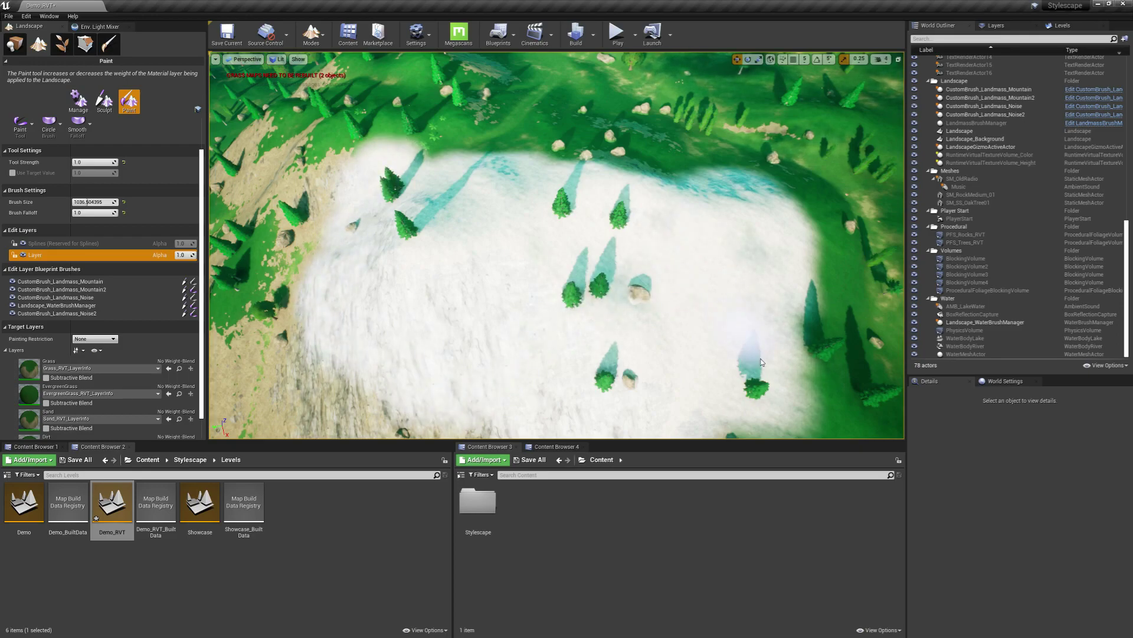
{"action": "mouse_move", "coordinate": [761, 361]}
{"action": "left_mouse_down"}
{"action": "mouse_move", "coordinate": [779, 300]}
{"action": "mouse_move", "coordinate": [738, 192]}
{"action": "mouse_move", "coordinate": [634, 165]}
{"action": "mouse_move", "coordinate": [461, 151]}
{"action": "mouse_move", "coordinate": [431, 194]}
{"action": "mouse_move", "coordinate": [434, 215]}
{"action": "left_mouse_up"}
Leave landscape editing and resimulate the PFS_Trees_RVT and PFS_Rocks_RVT procedural foliage volumes
{"action": "mouse_move", "coordinate": [703, 309]}
{"action": "right_mouse_down"}
{"action": "mouse_move", "coordinate": [703, 224]}
{"action": "mouse_move", "coordinate": [785, 239]}
{"action": "mouse_move", "coordinate": [697, 247]}
{"action": "mouse_move", "coordinate": [703, 278]}
{"action": "mouse_move", "coordinate": [672, 259]}
{"action": "right_mouse_up"}
{"action": "key", "text": "shift+1"}
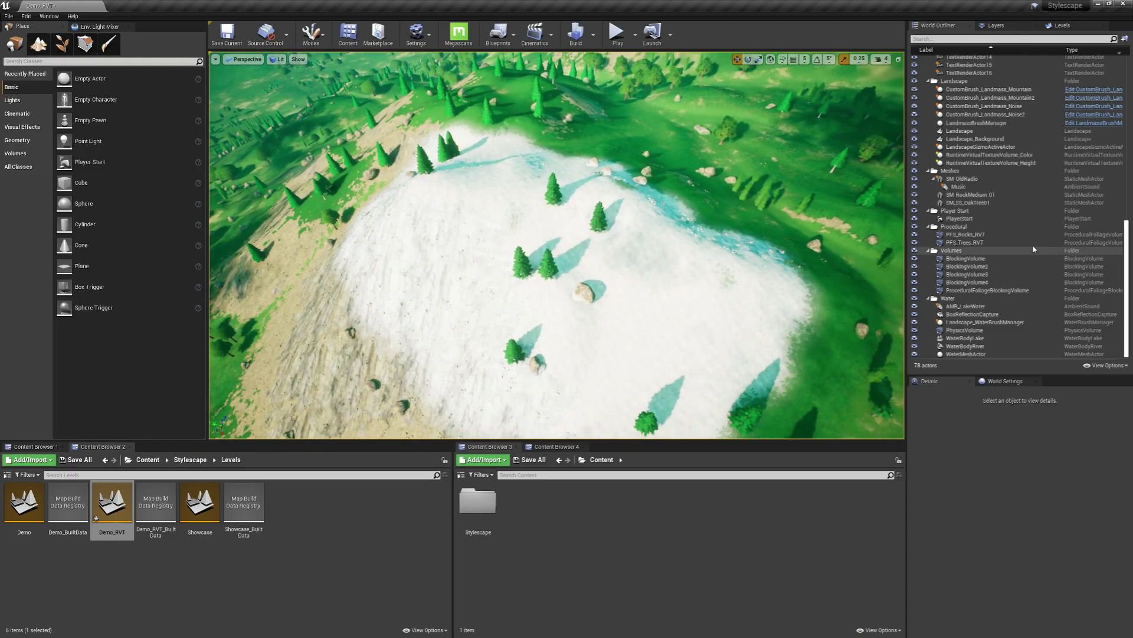
{"action": "left_click", "coordinate": [966, 236]}
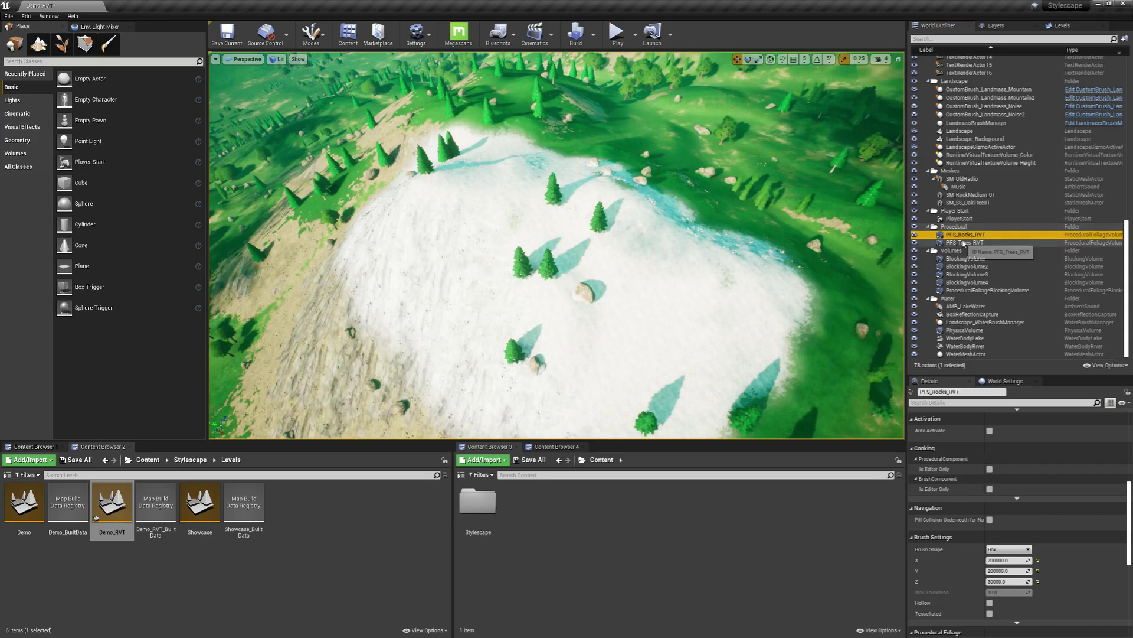
{"action": "left_click", "coordinate": [968, 243]}
{"action": "scroll", "coordinate": [1011, 517], "scroll_direction": "down", "scroll_amount": 5}
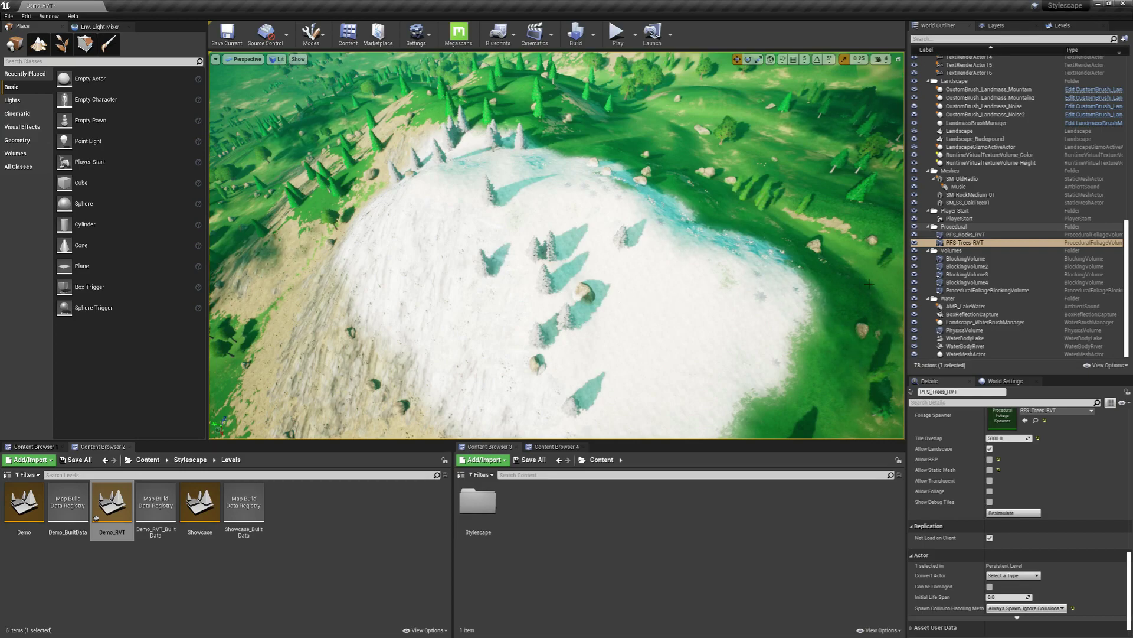
{"action": "left_click", "coordinate": [992, 235]}
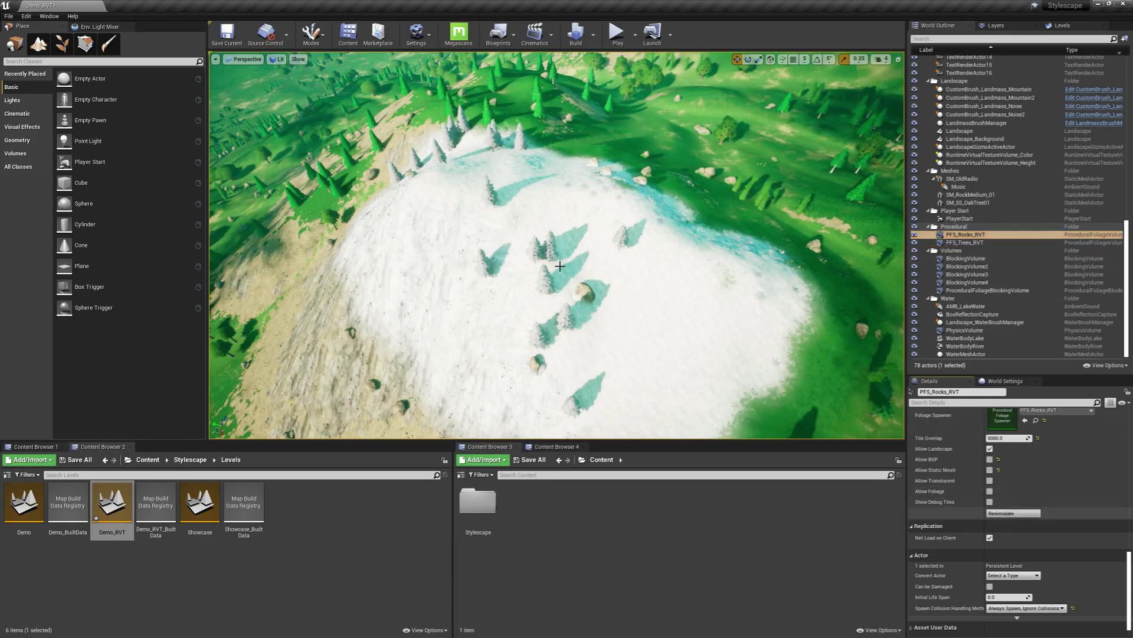
{"action": "right_click_drag", "start_coordinate": [628, 289], "coordinate": [560, 266]}
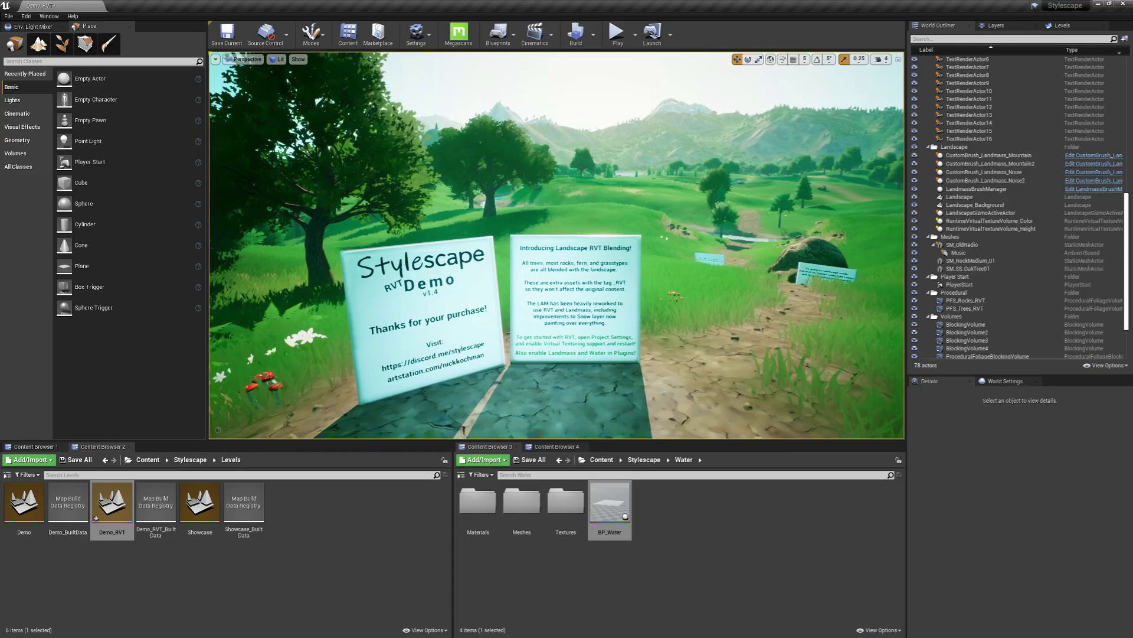
{"action": "right_click_drag", "start_coordinate": [560, 266], "coordinate": [549, 300]}
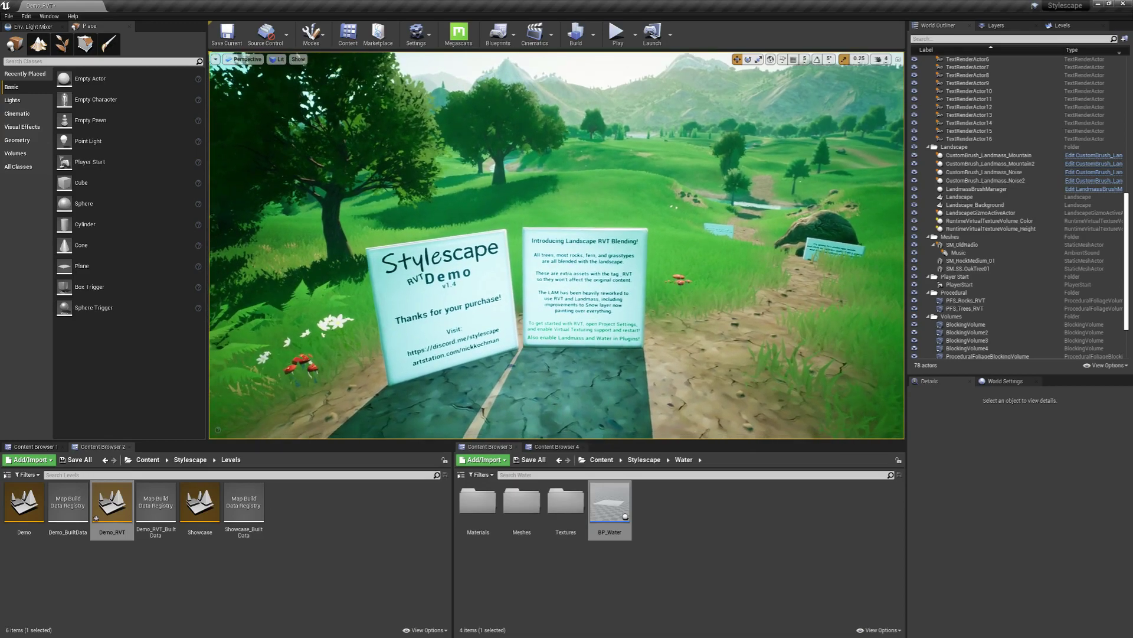
{"action": "right_click_drag", "start_coordinate": [661, 238], "coordinate": [662, 238]}
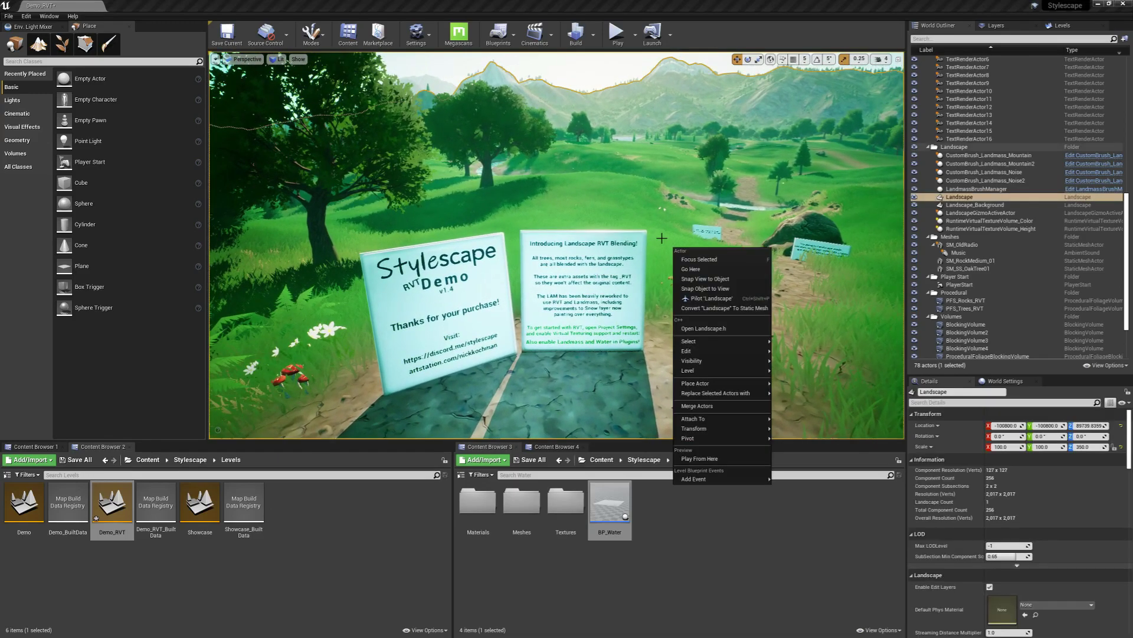
{"action": "key", "text": "Escape"}
{"action": "key", "text": "Escape"}
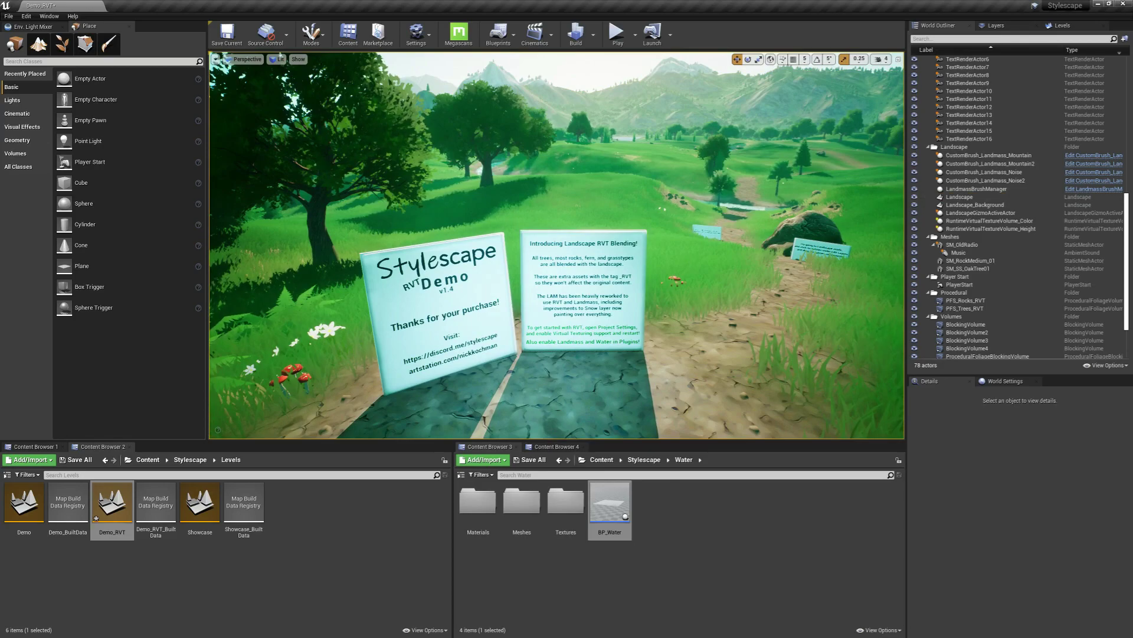
{"action": "left_click", "coordinate": [671, 257]}
{"action": "key", "text": "Escape"}
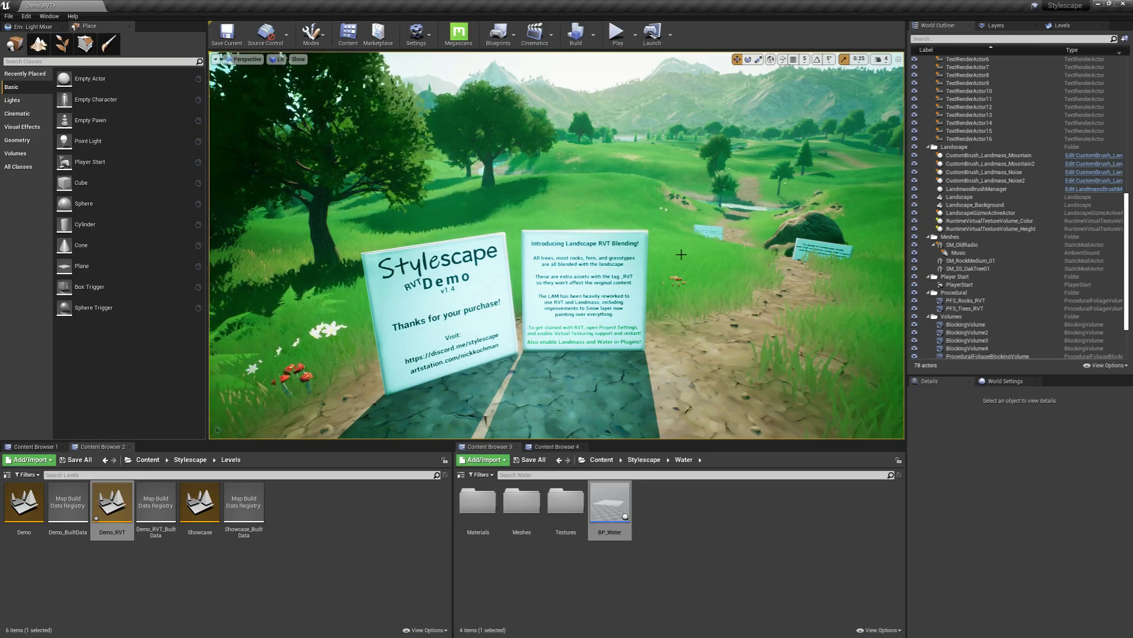
{"action": "right_click_drag", "start_coordinate": [714, 273], "coordinate": [743, 265]}
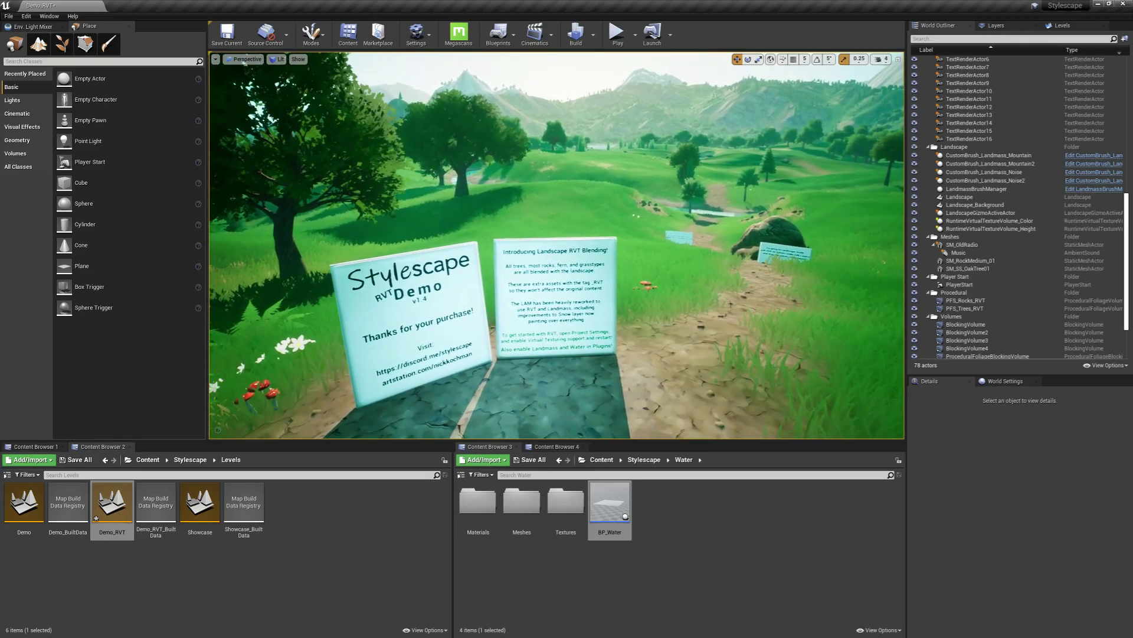